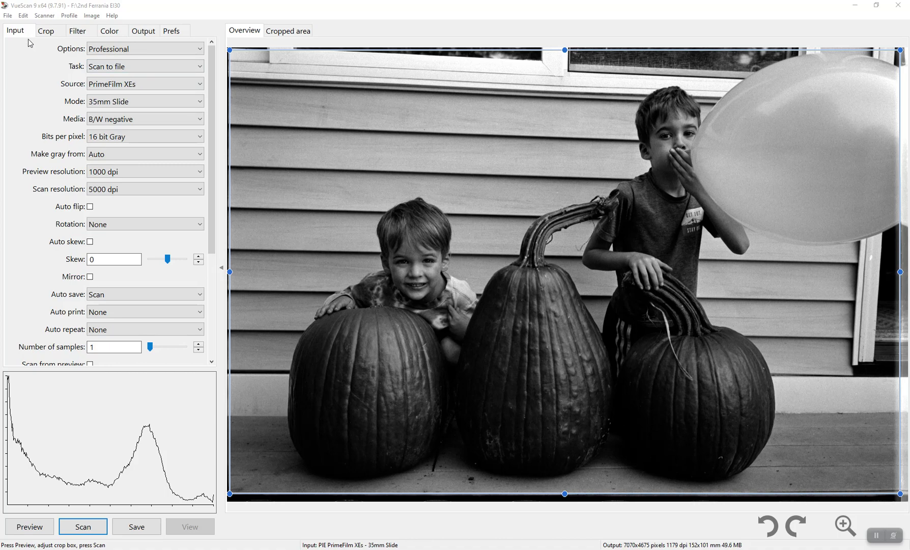
Step: Set the film mode to 35mm Film and rotate the preview back upright
click(11, 34)
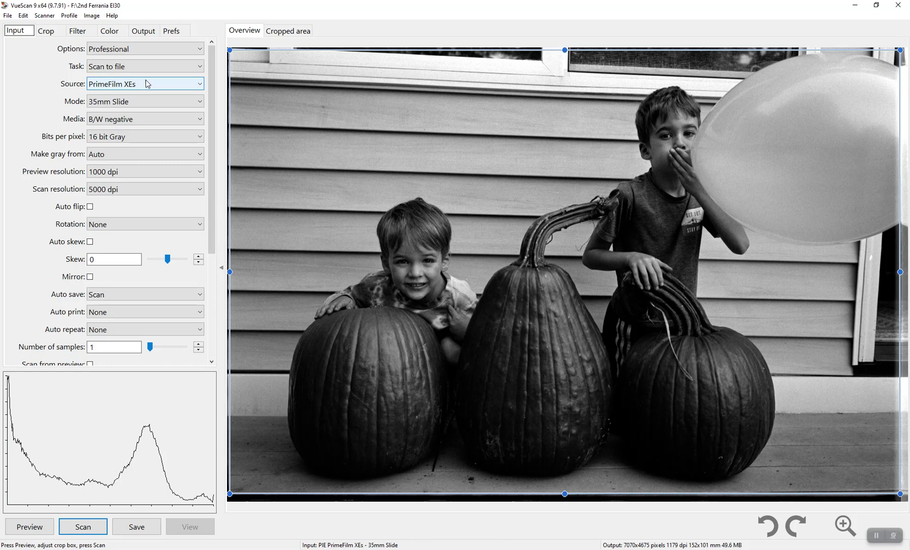
click(136, 106)
click(133, 124)
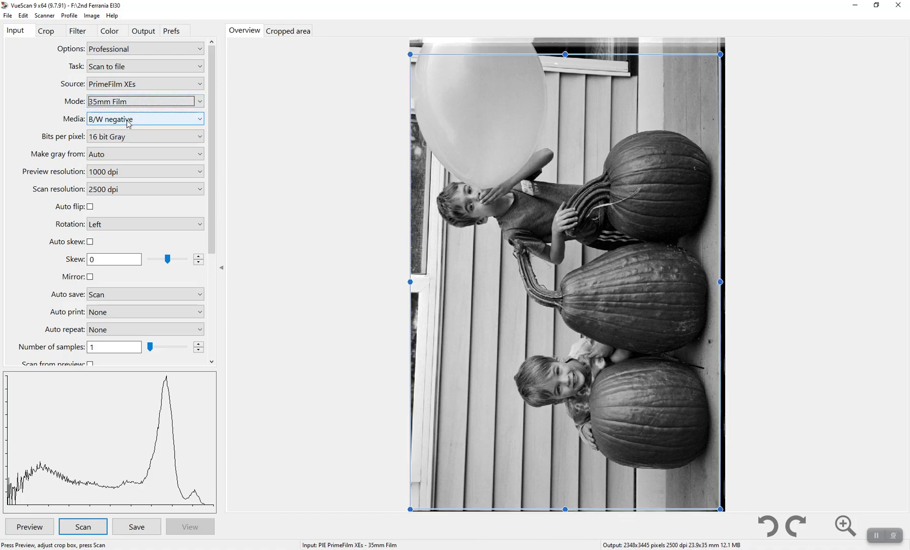
click(796, 523)
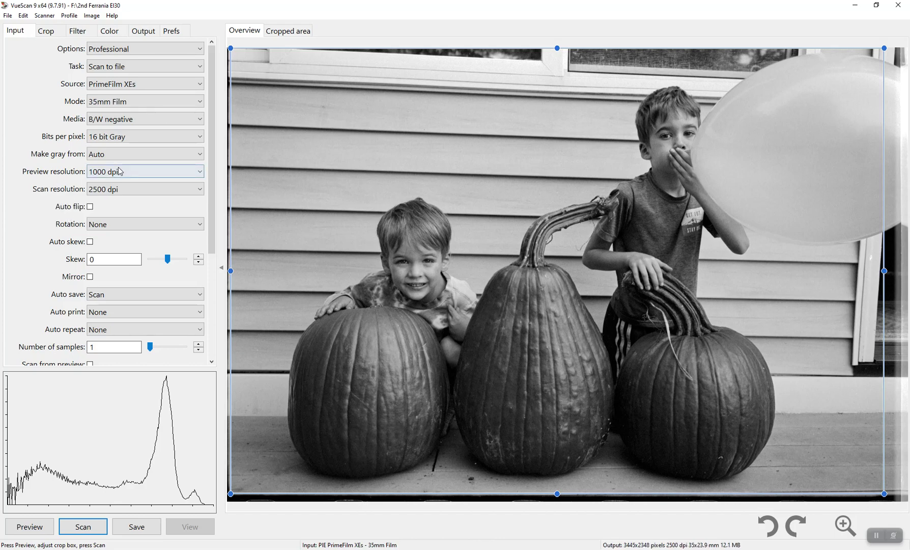
Step: Set scan resolution to 5000 dpi and extend the crop's right edge to the frame edge
click(120, 189)
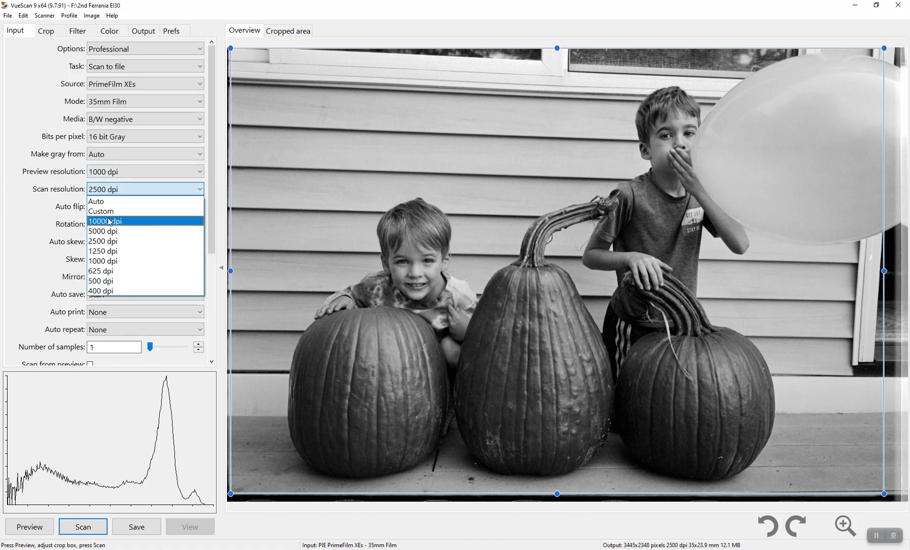
click(103, 231)
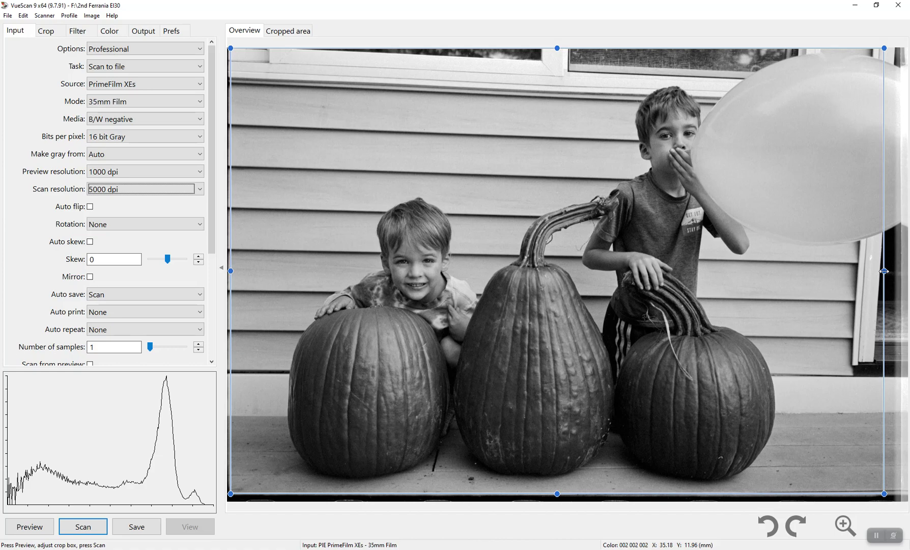
drag(885, 272, 894, 272)
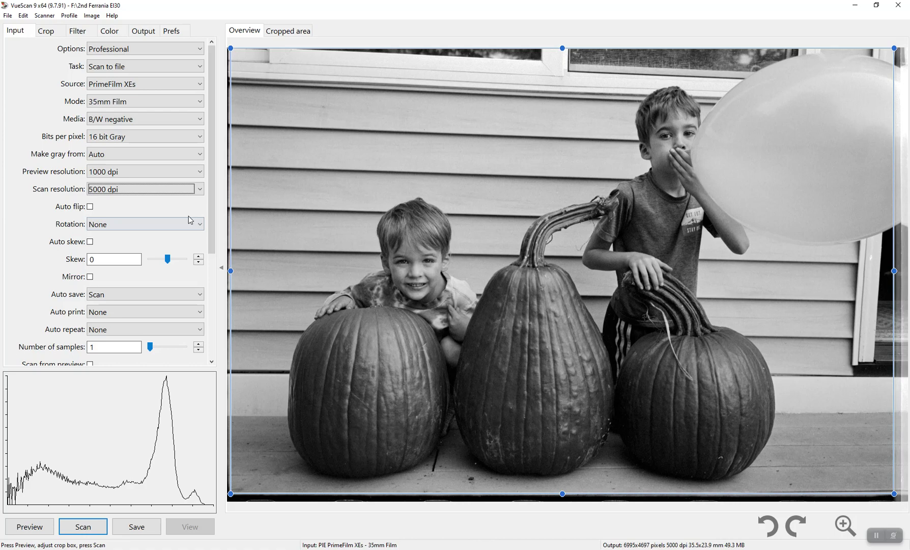
Step: Set Crop size to Auto so the crop fits the full frame with a 0% border
click(52, 35)
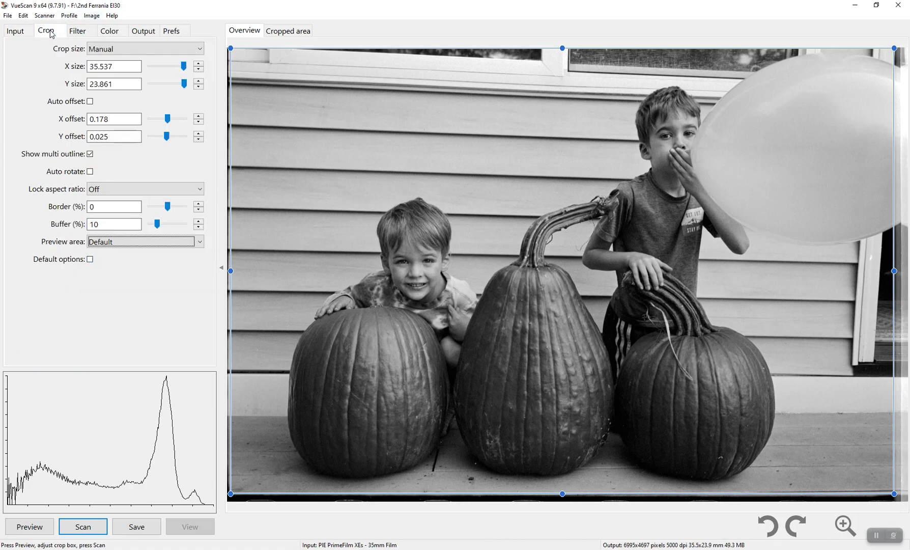
click(122, 50)
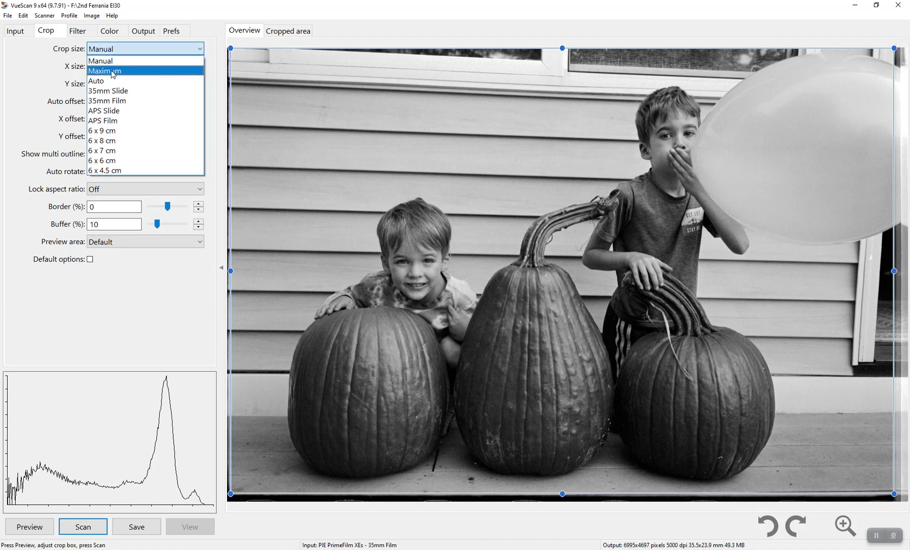
click(114, 80)
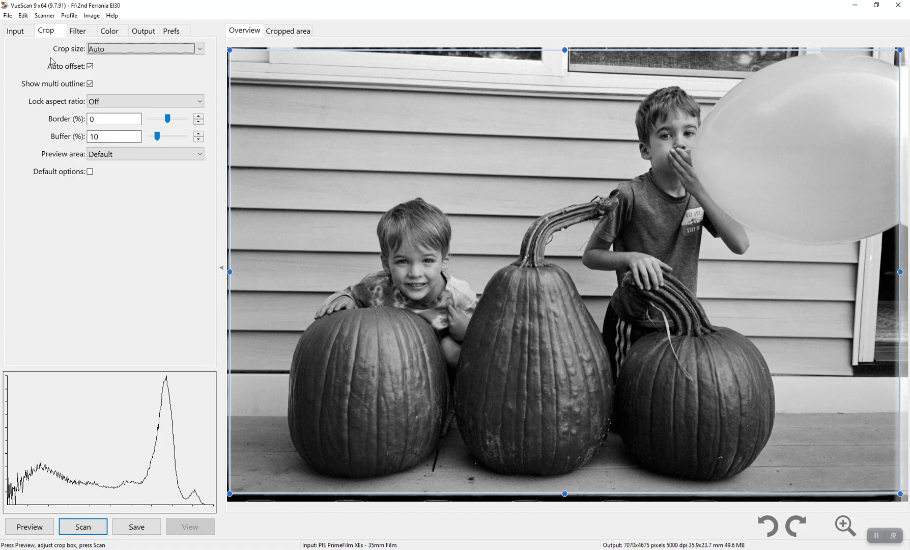
Step: Show the Color tab settings and switch the histogram to Graph raw
click(85, 34)
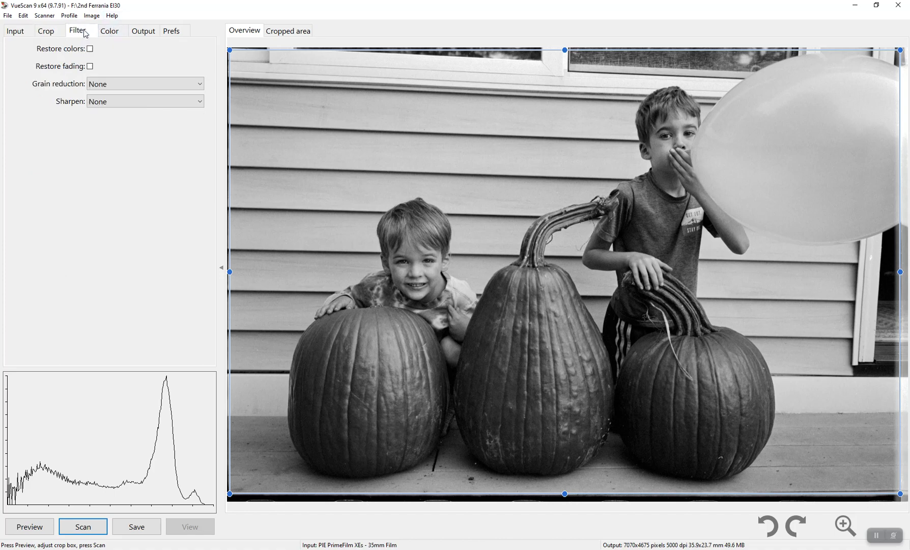
click(110, 32)
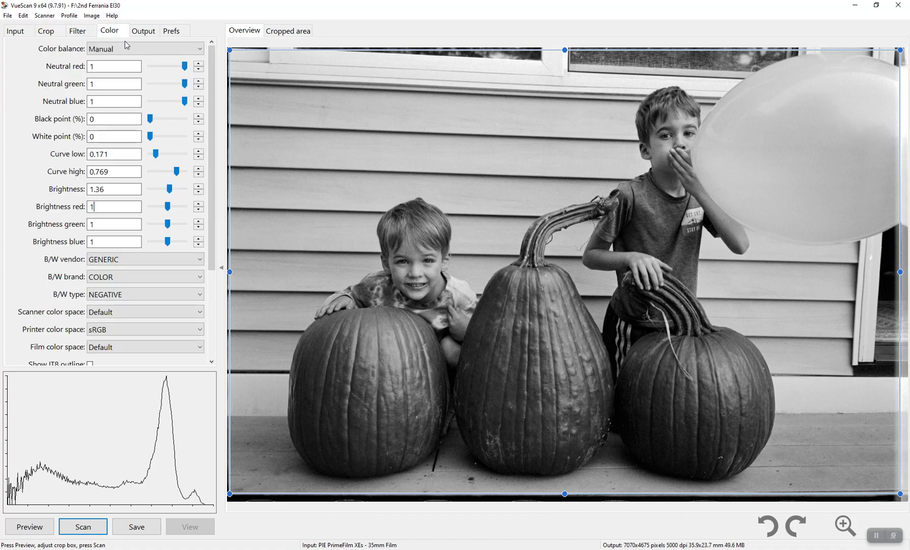
click(92, 15)
click(110, 120)
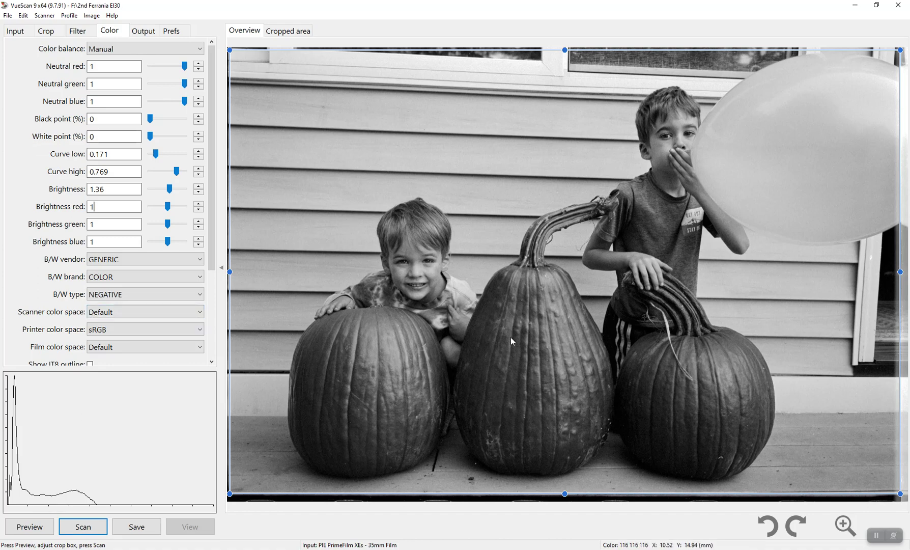
Step: Run a new preview of the negative and wait for it to finish
click(39, 527)
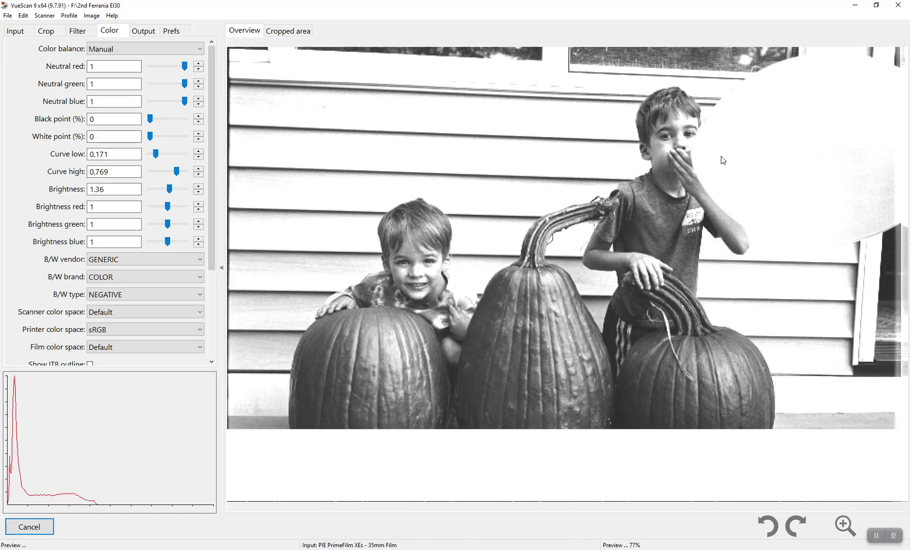
key(super)
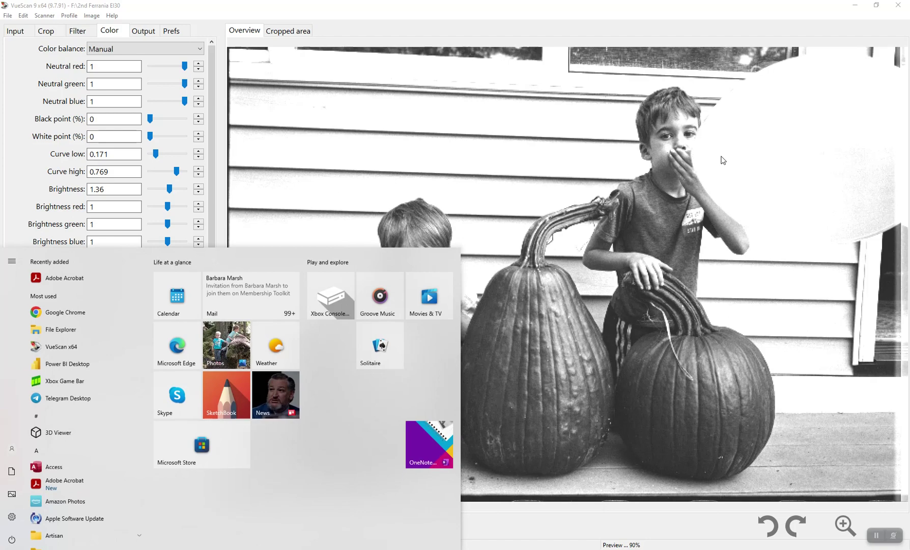
click(547, 21)
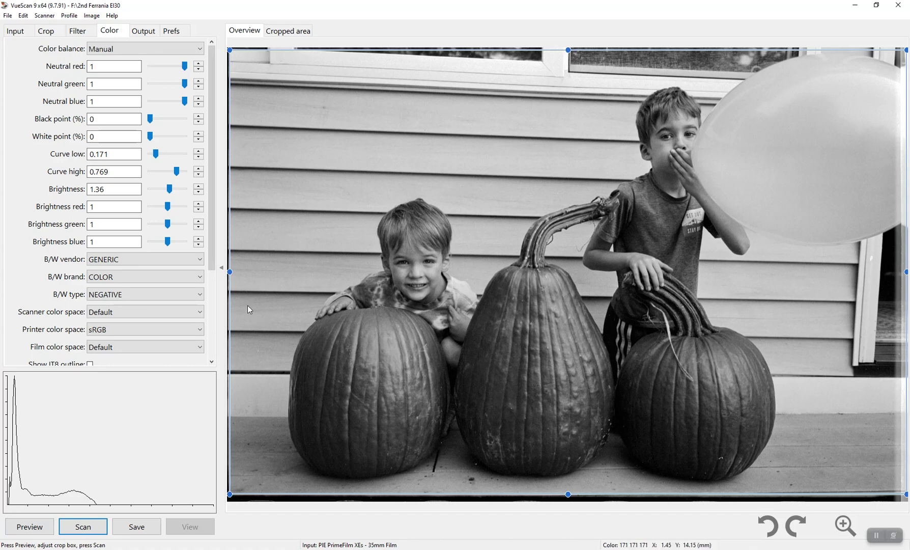
Step: Switch the histogram to Graph image and set Curve low to 0.25
click(91, 16)
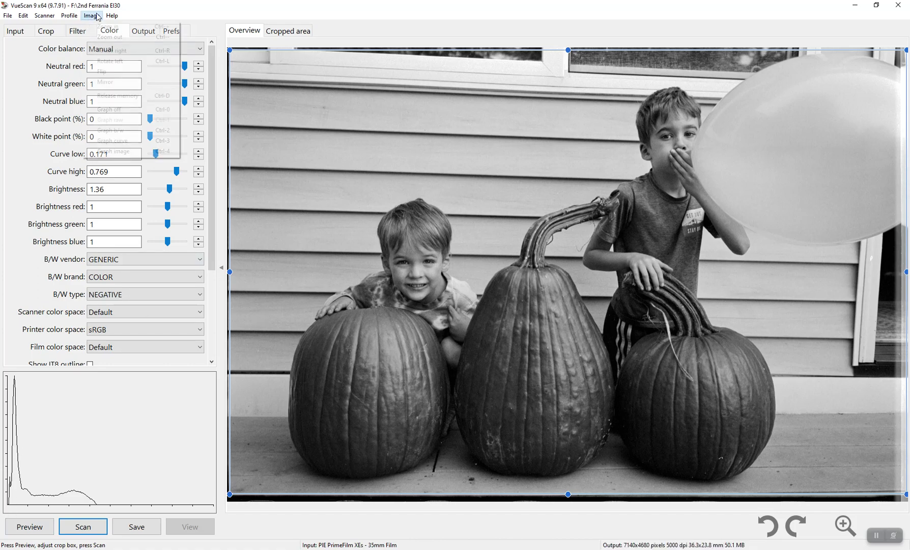
click(123, 151)
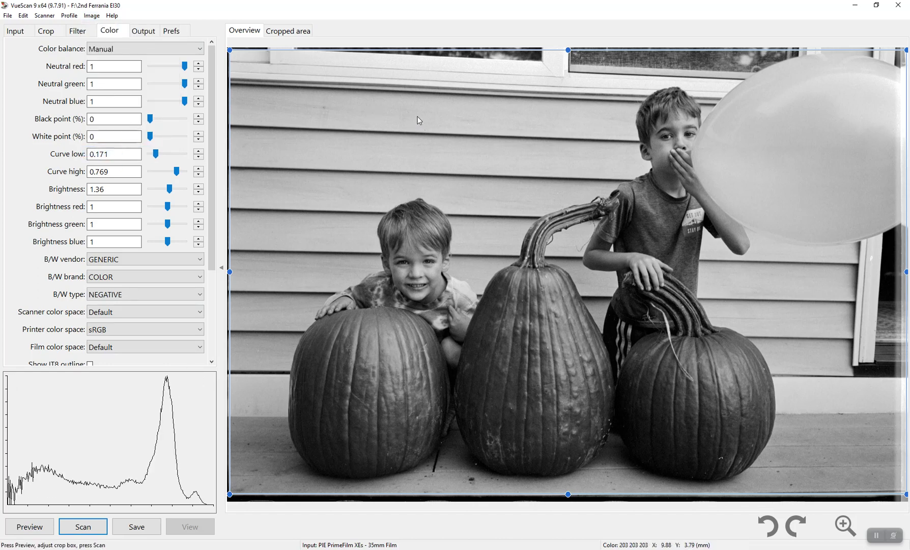
click(135, 158)
key(BackSpace)
key(BackSpace)
key(BackSpace)
text(25)
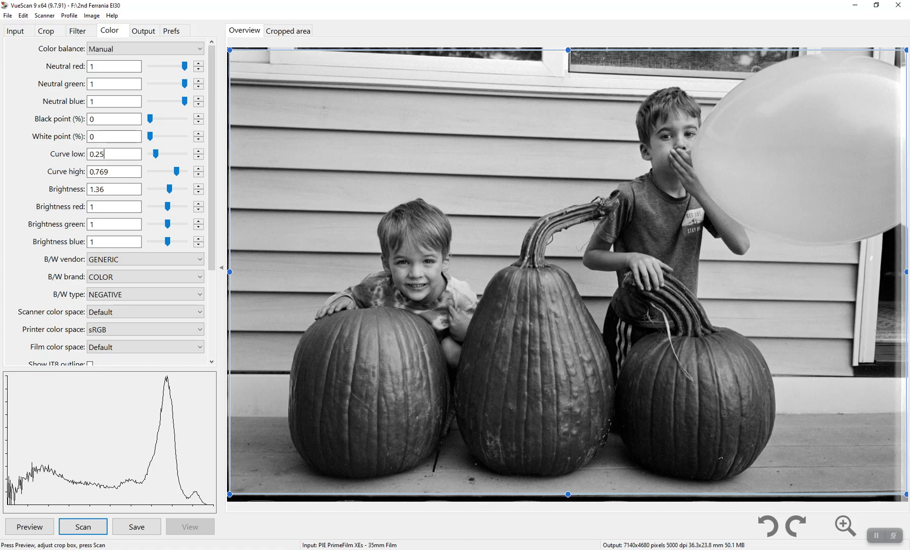
key(Return)
Step: Set Curve high to 0.75 and Brightness to 1
click(131, 174)
key(BackSpace)
key(BackSpace)
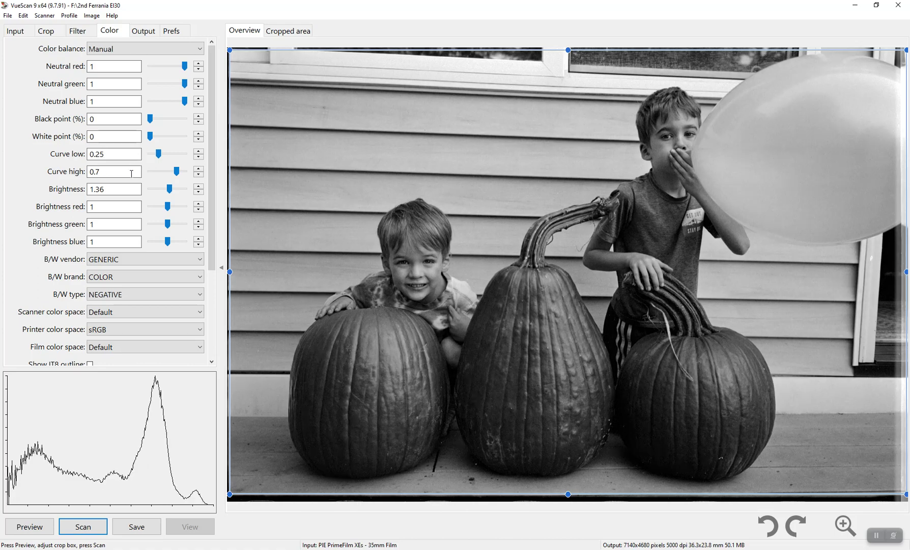
text(5)
click(131, 185)
key(BackSpace)
key(BackSpace)
key(BackSpace)
key(Return)
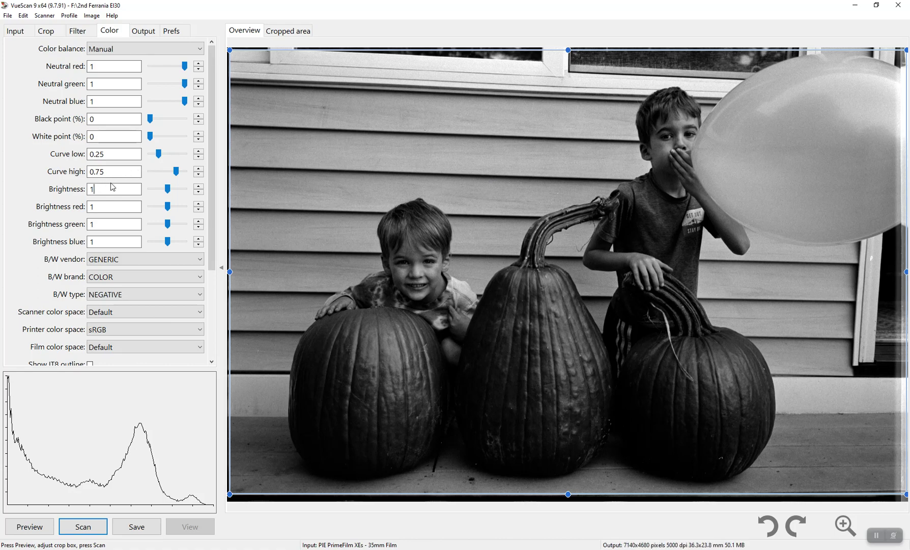
Step: Set Brightness 1.3, Curve low 0.2, Curve high 0.7, and pull the crop's right edge slightly in
text(.3)
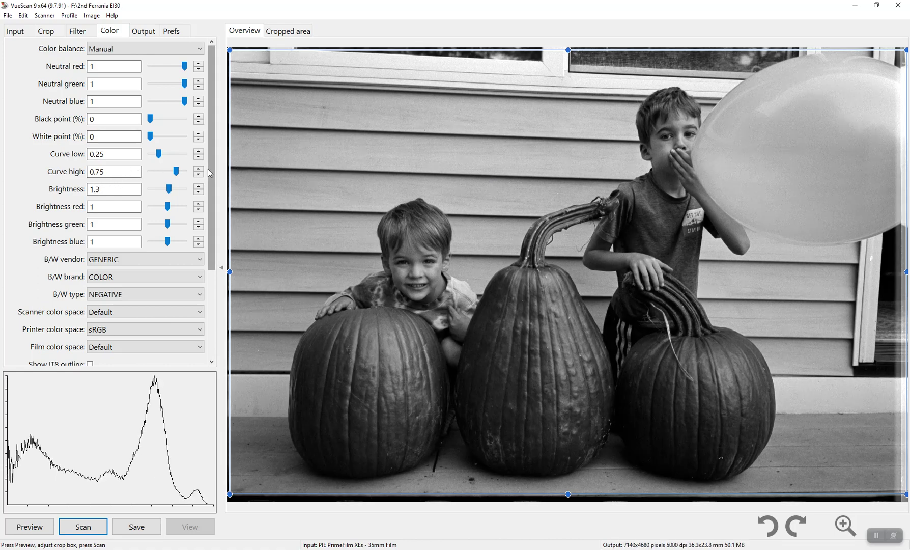
click(111, 153)
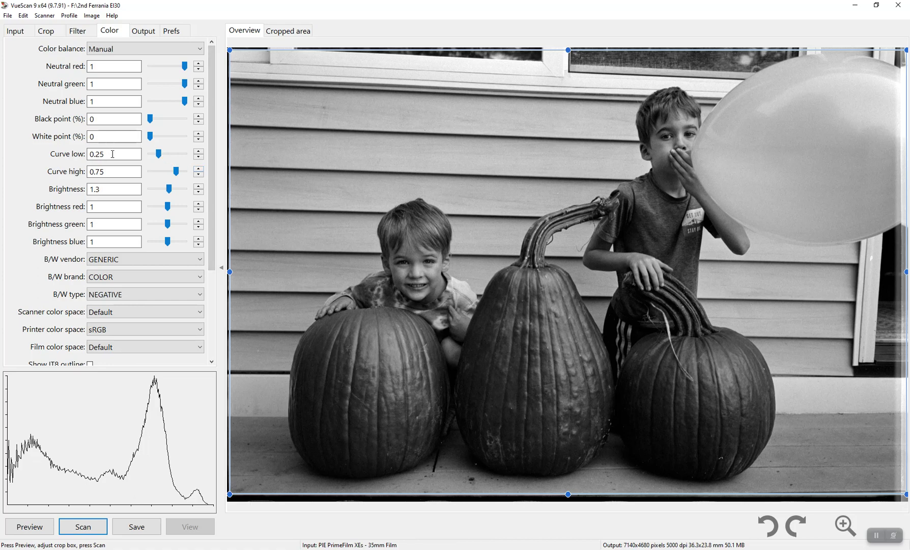
key(BackSpace)
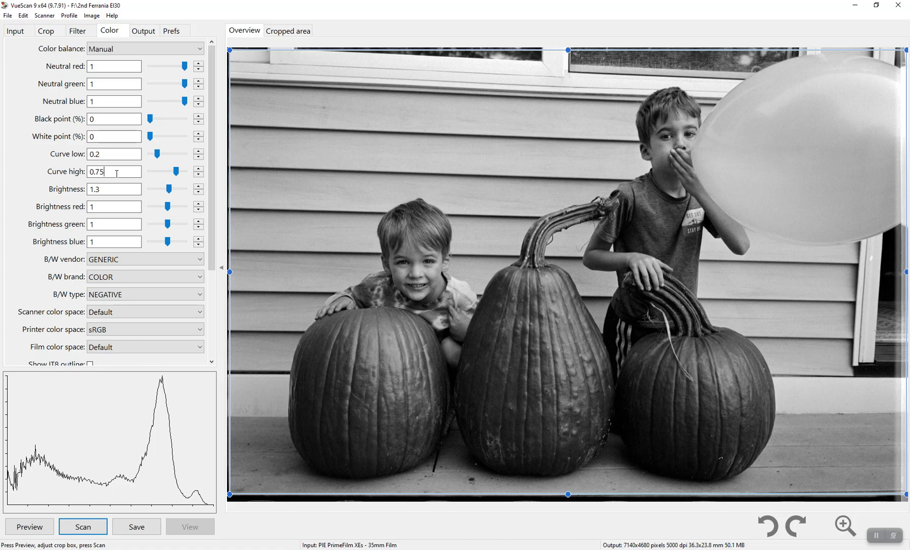
key(BackSpace)
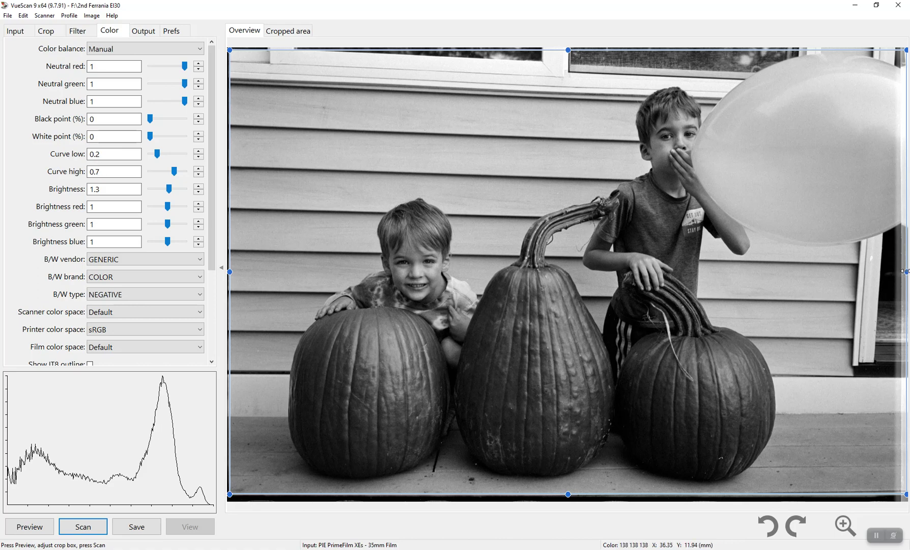
drag(906, 272, 897, 266)
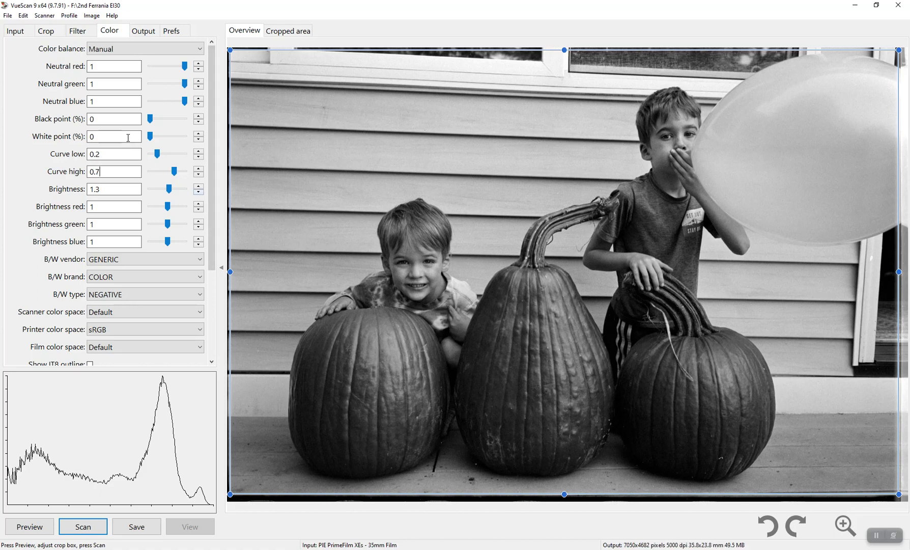
Step: Set the Output tab's default folder to F:\2nd Ferrania EI30\Capture
click(142, 32)
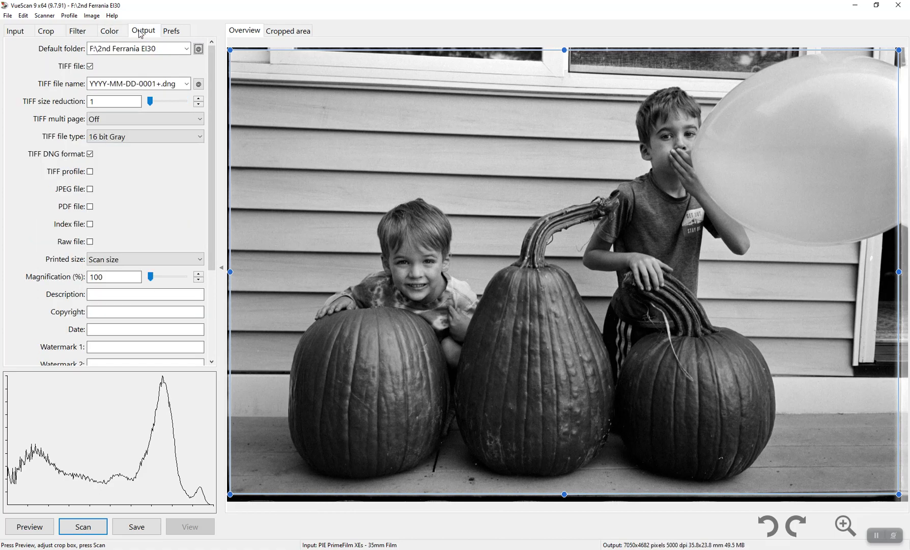
click(198, 48)
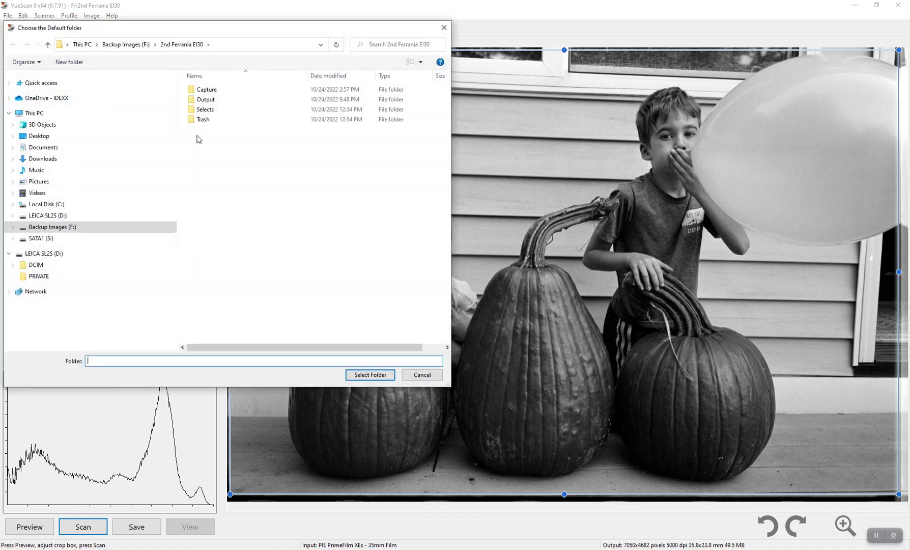
click(213, 91)
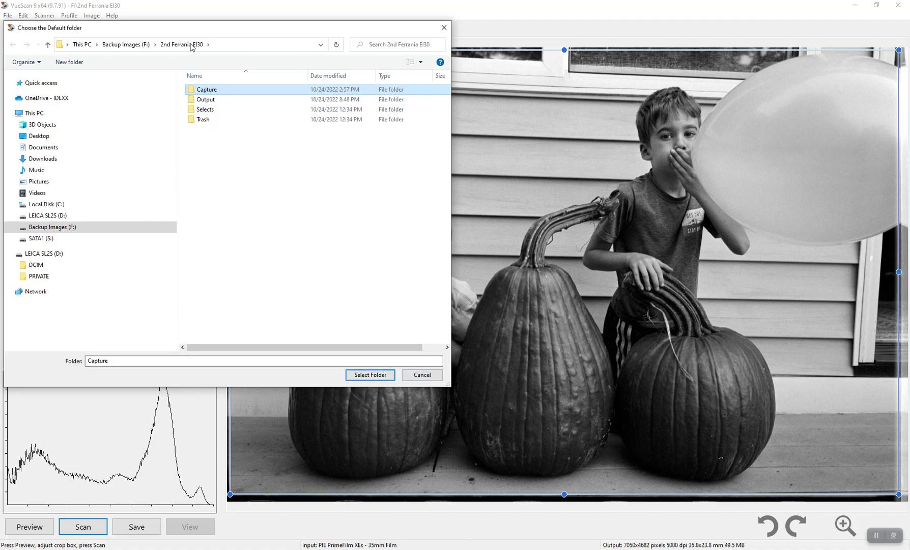
click(384, 375)
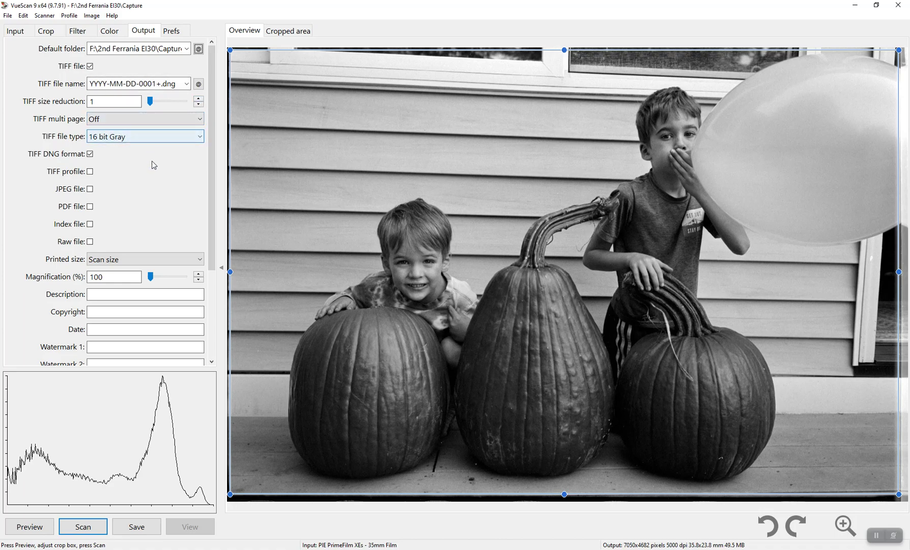
click(24, 32)
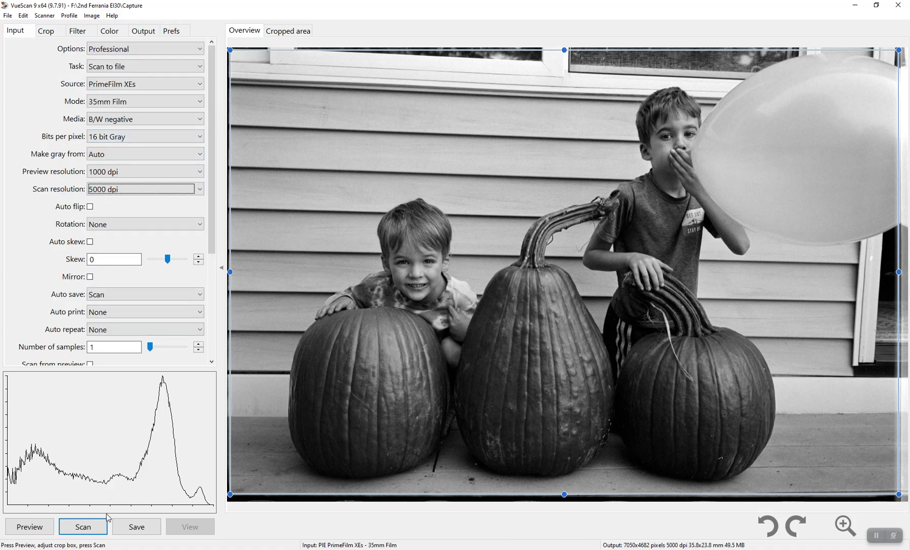
Step: Scan the pumpkin negative to file, then switch to the Capture One window
click(81, 529)
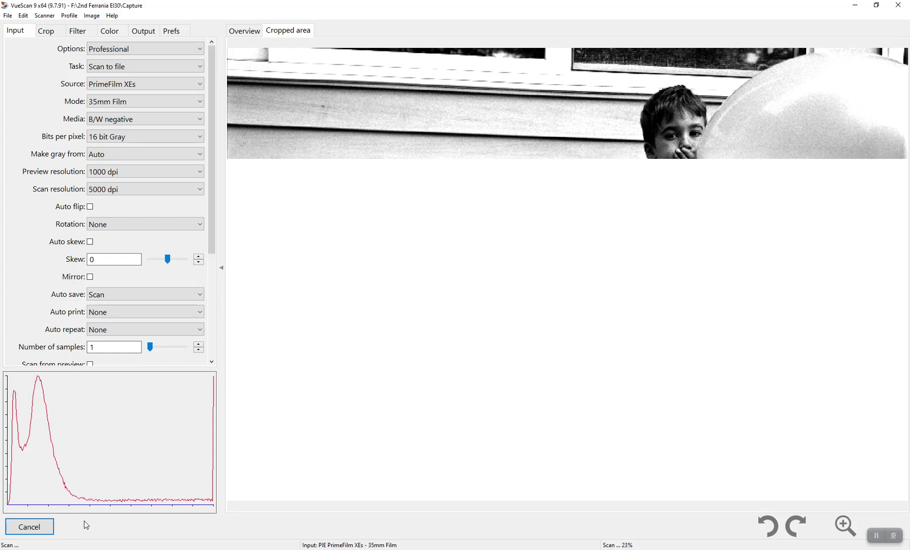
click(50, 36)
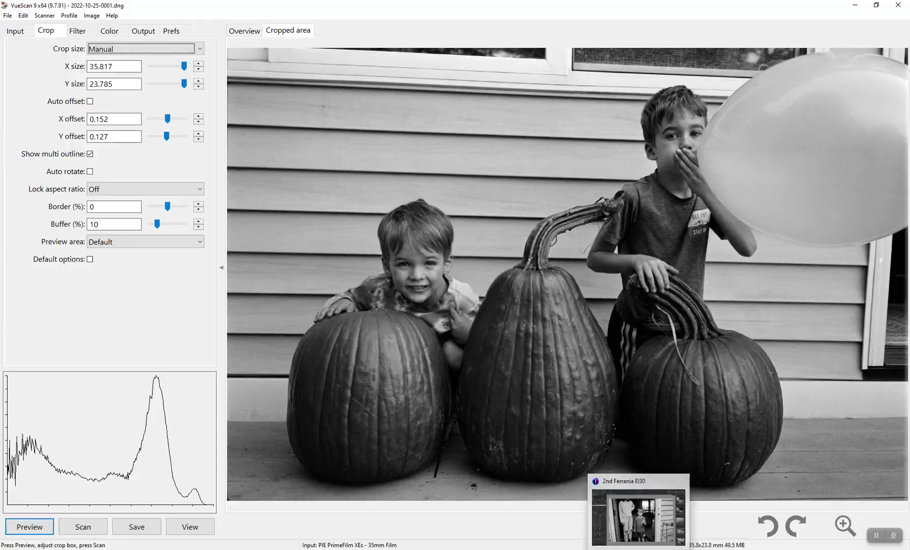
click(673, 532)
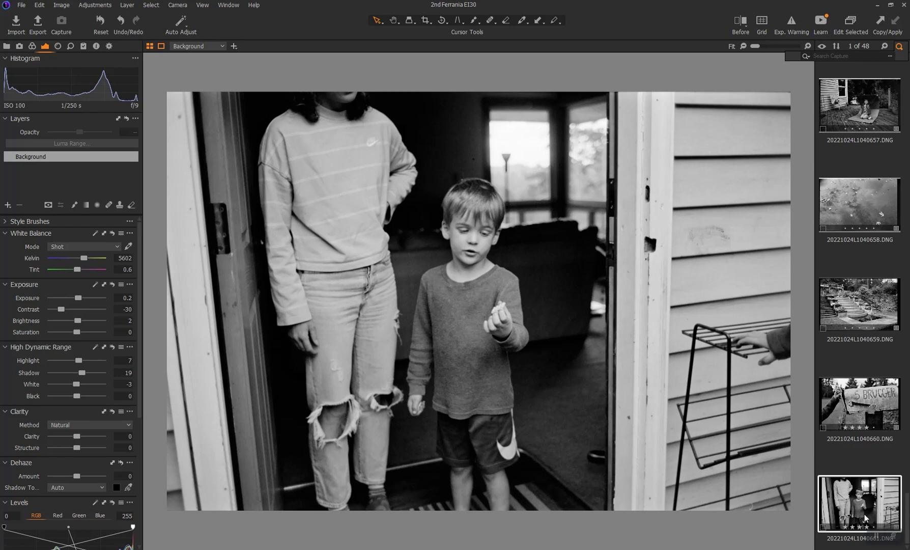
Step: Select the Capture Folder in the session's Library panel
click(856, 411)
click(865, 492)
click(7, 46)
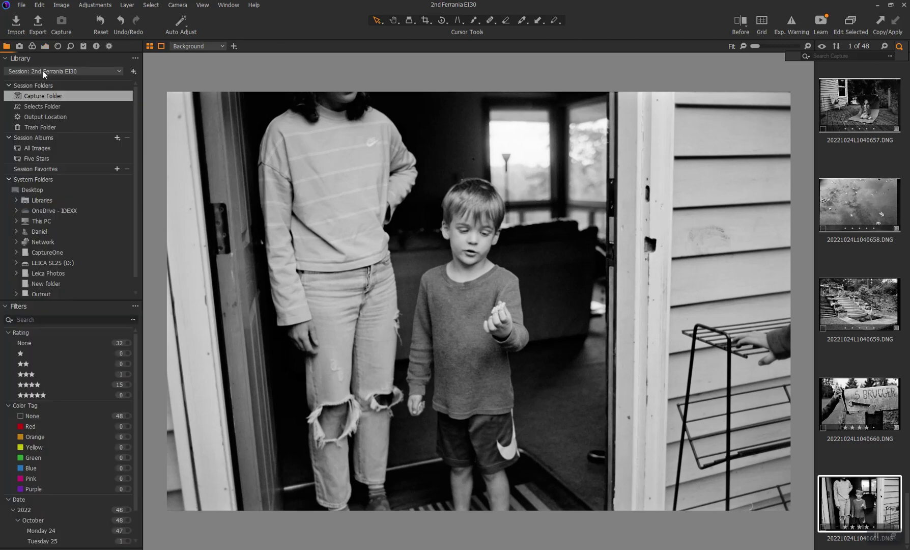
click(40, 107)
click(49, 96)
Step: Sort the filmstrip by date in ascending order and scroll to the newest image
click(837, 47)
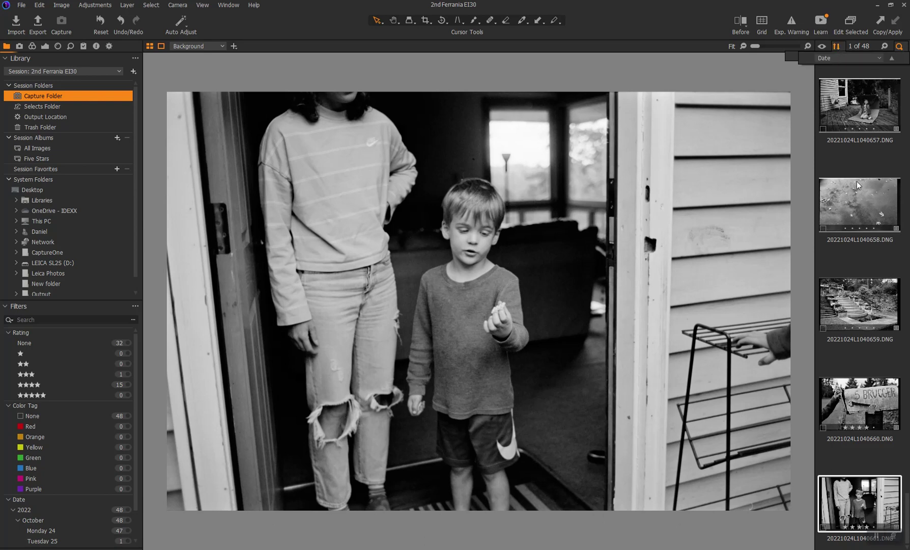
click(892, 59)
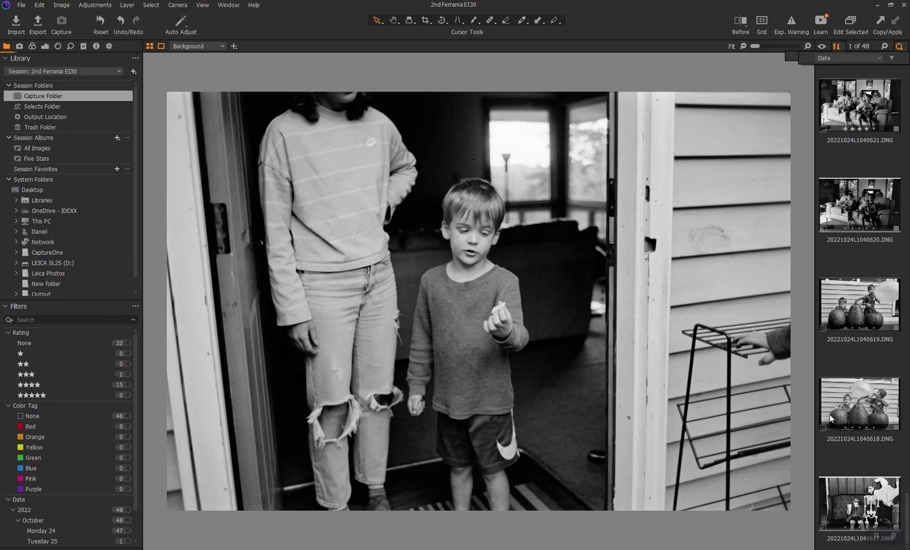
click(855, 504)
click(47, 96)
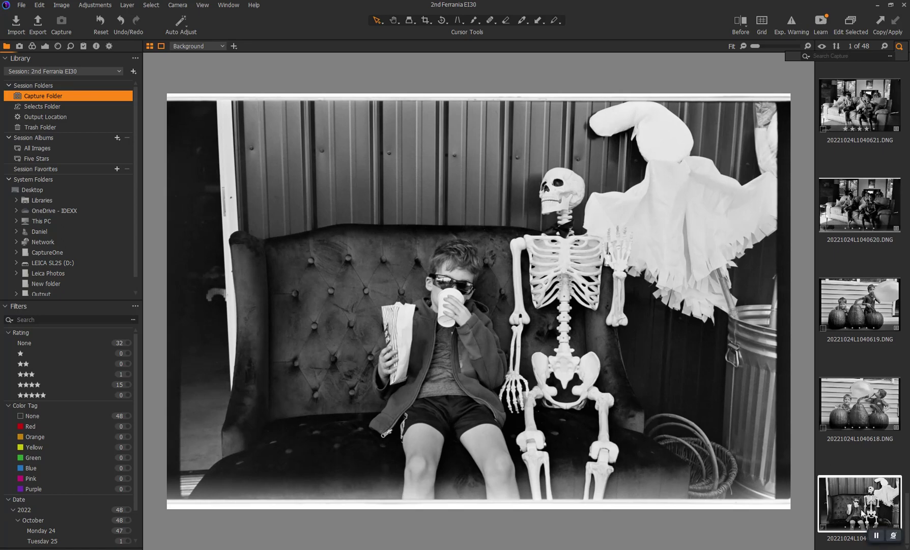
click(837, 47)
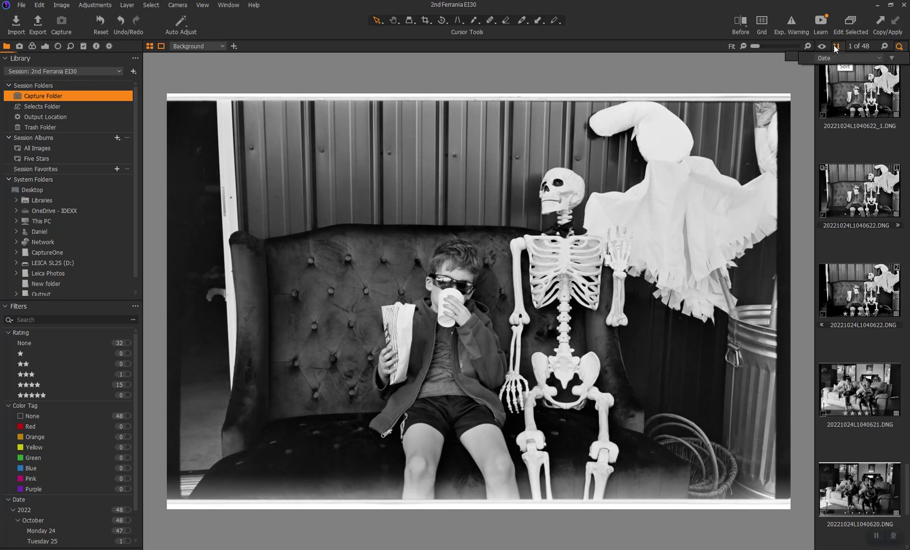
click(891, 58)
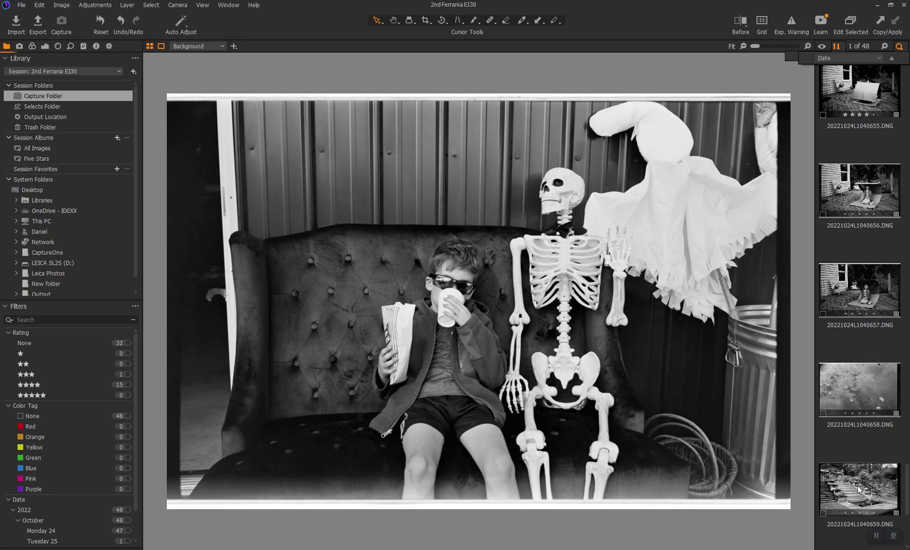
scroll(867, 504, down, 6)
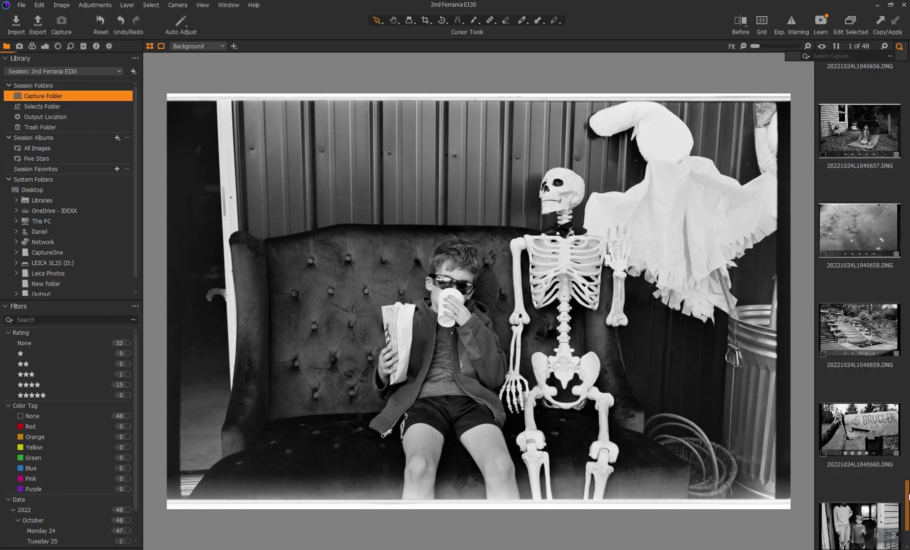
Step: Open 2022-10-25-0001.dng and trim its right edge to about 2102 x 1405 px
click(867, 503)
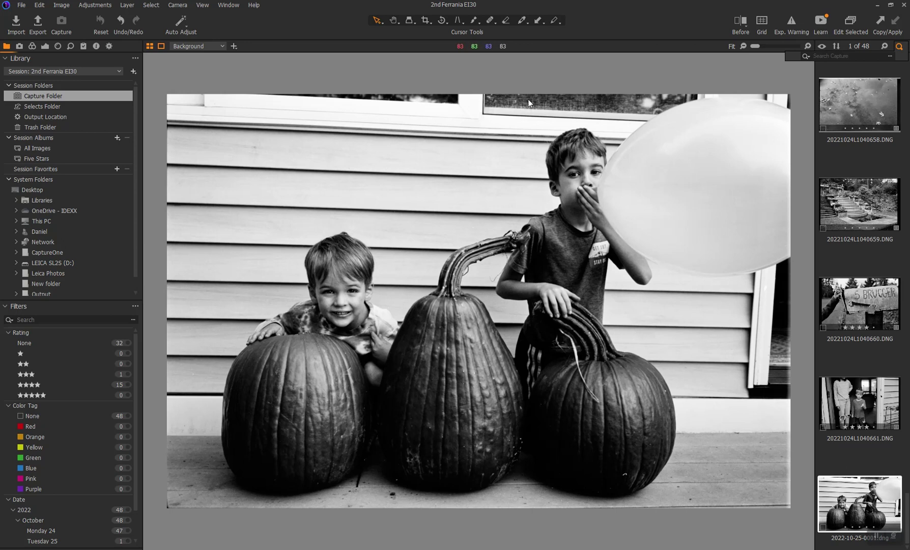
click(426, 22)
drag(790, 300, 785, 301)
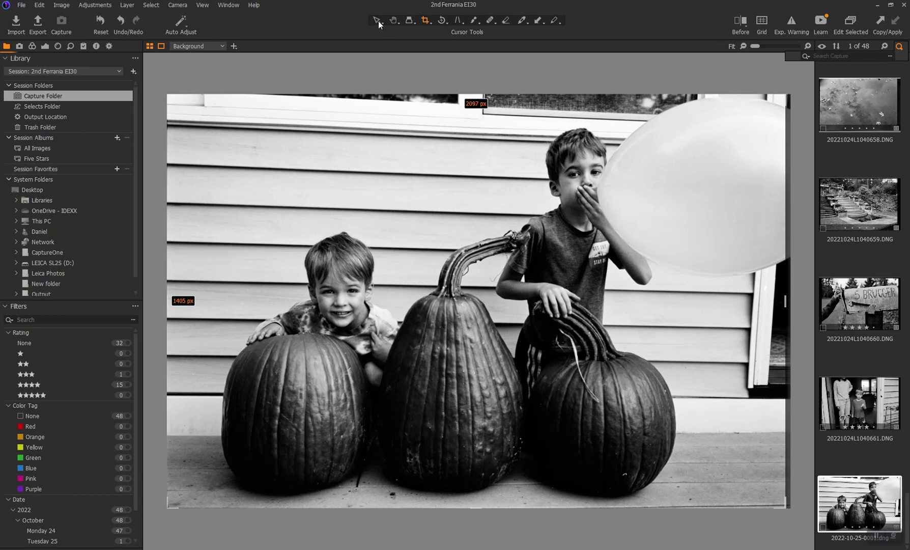
drag(785, 299, 786, 300)
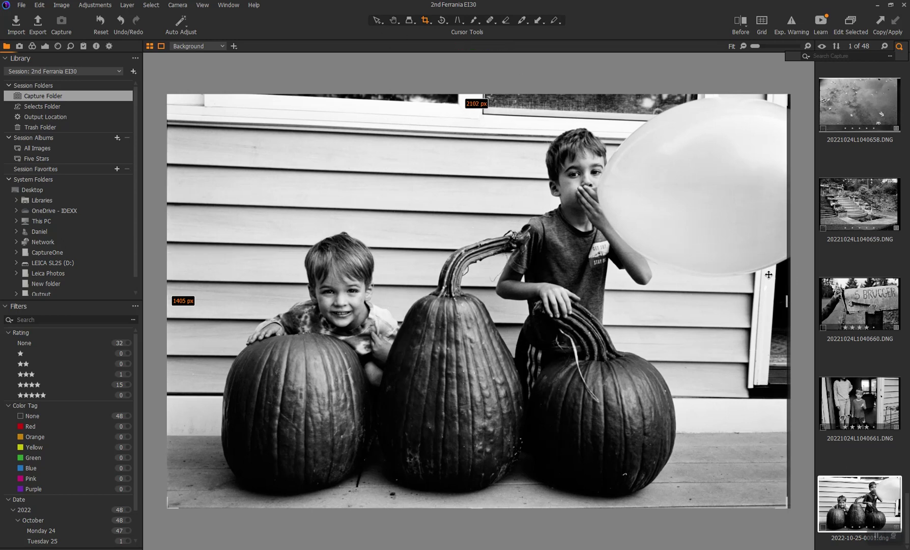
click(376, 20)
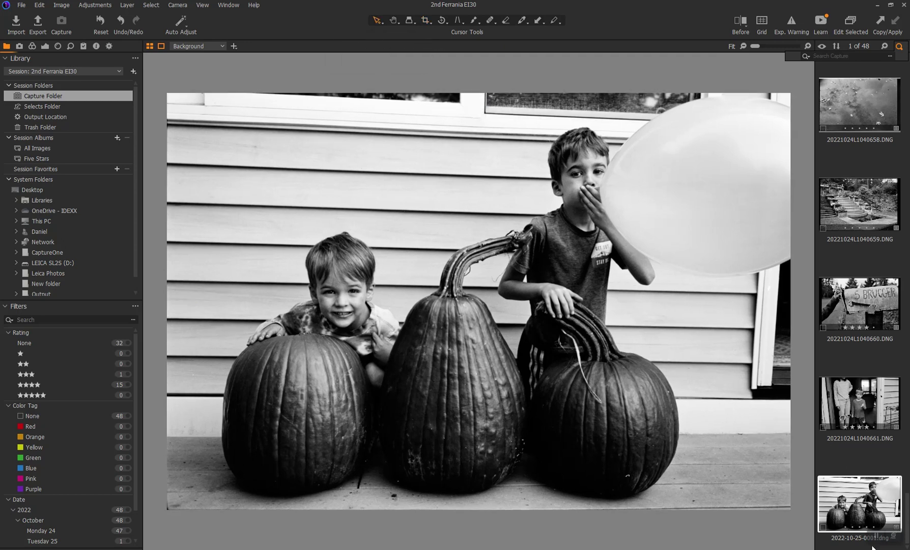
Step: In the Exposure tool, drop Contrast to -33 and raise Exposure to 0.3 on the pumpkin photo
click(46, 47)
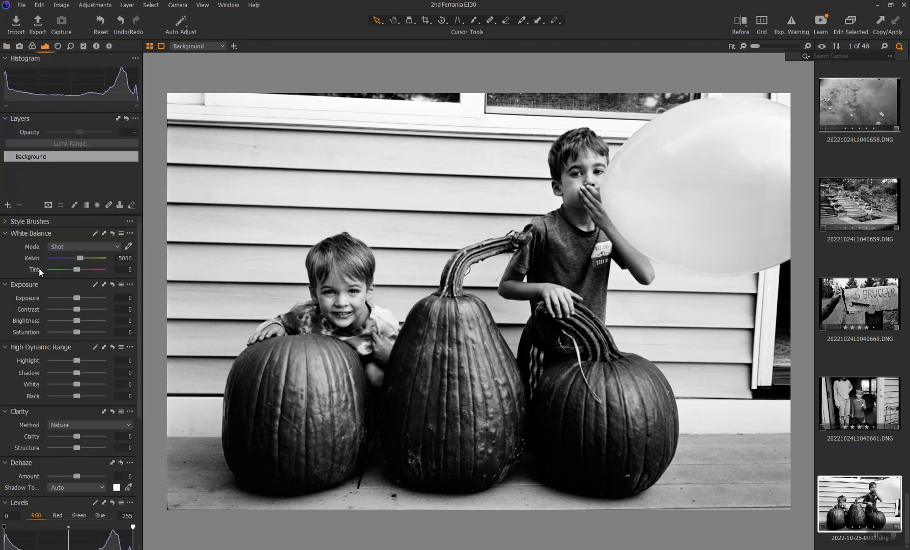
click(66, 307)
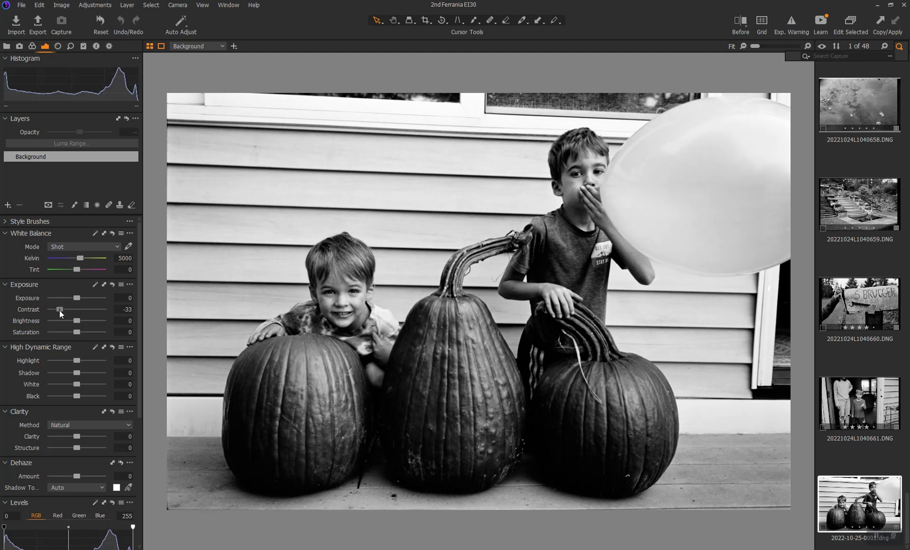
drag(64, 308, 60, 312)
drag(78, 294, 85, 300)
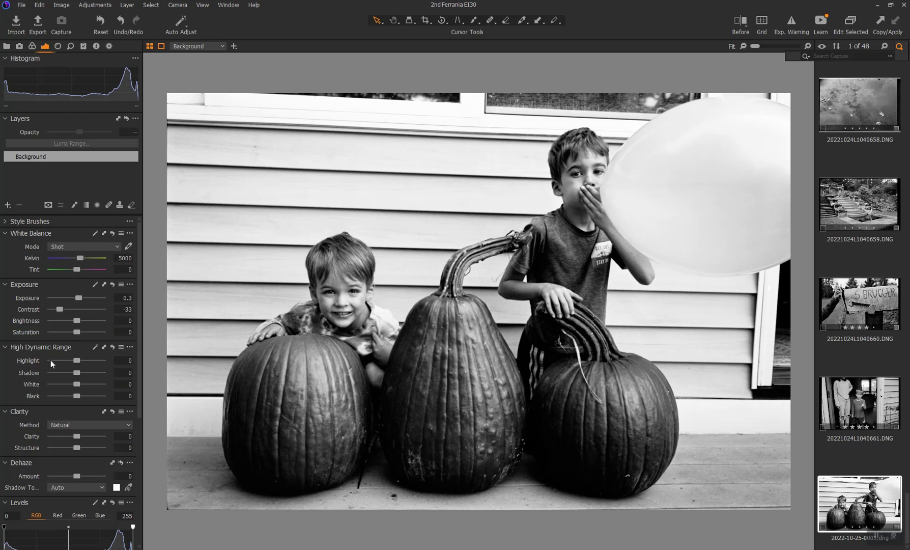
Step: Set the Levels midtone to 0.03, browsing the curve presets without applying one
scroll(111, 421, down, 8)
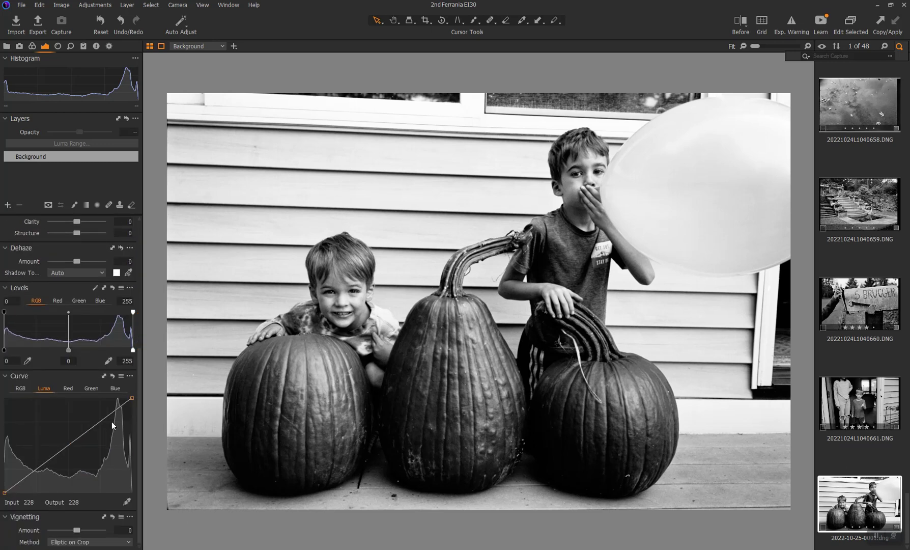
mouse_move(69, 349)
mouse_down()
mouse_move(55, 351)
mouse_move(64, 348)
mouse_up()
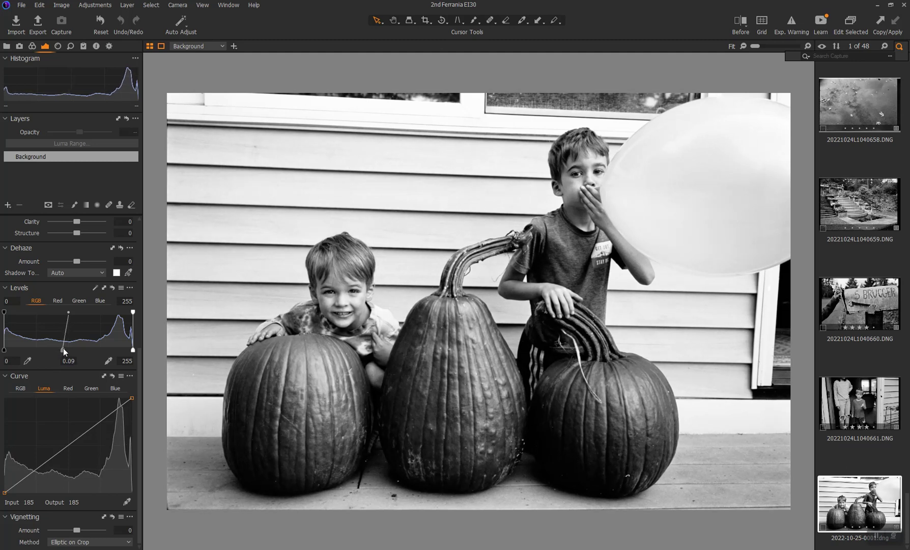
click(120, 376)
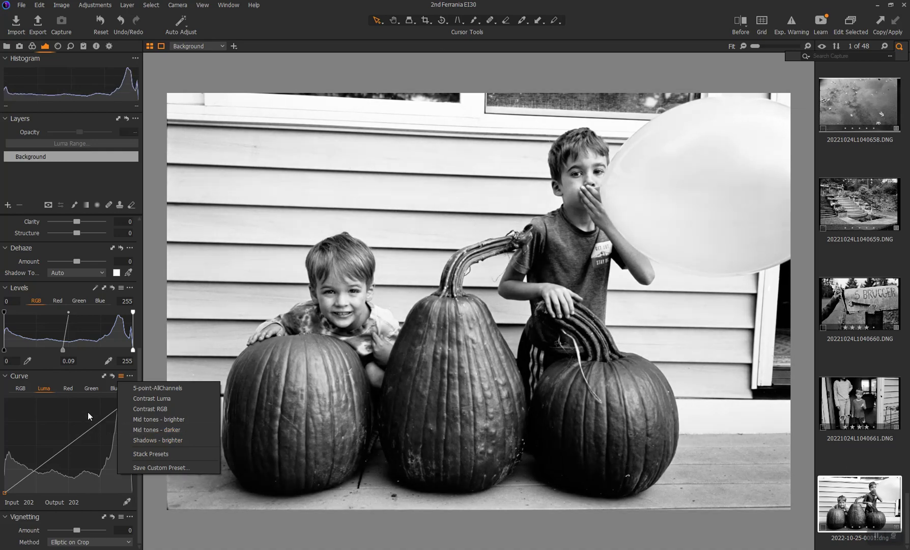
click(142, 355)
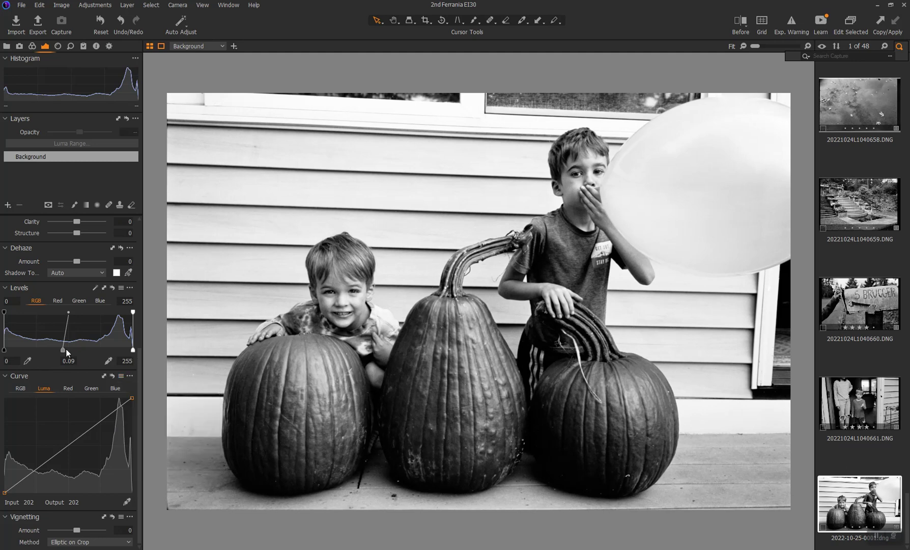
drag(63, 351, 67, 350)
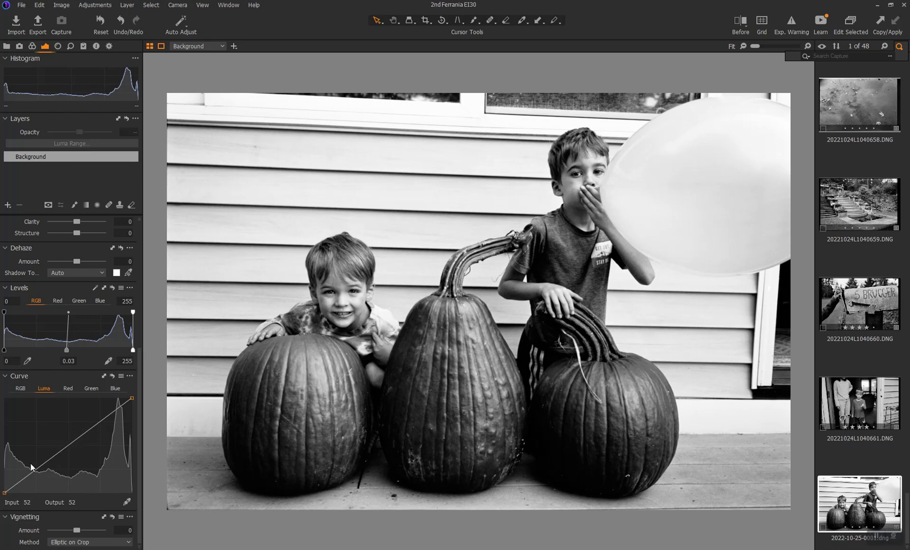
Step: Try a lifting point on the Luma curve, reset it to straight, and view the left boy at 100%
drag(42, 465, 48, 455)
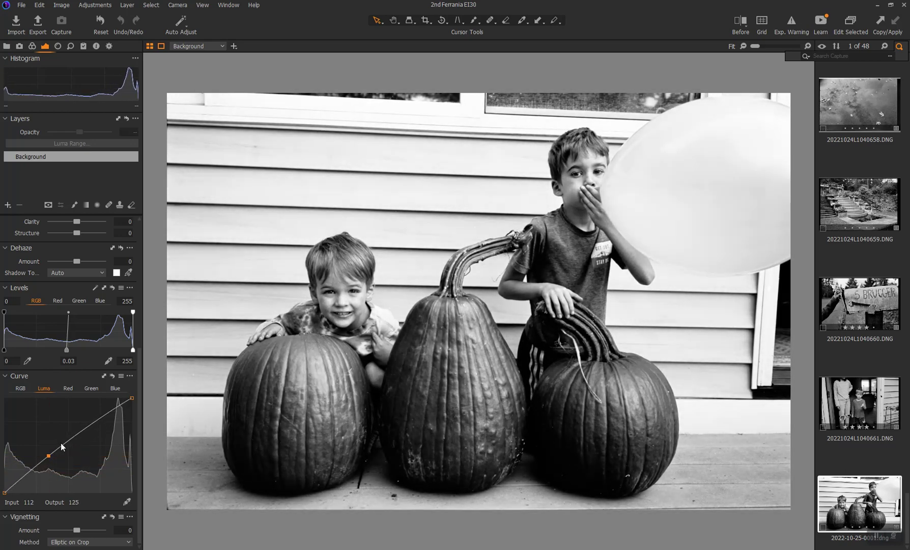
click(112, 377)
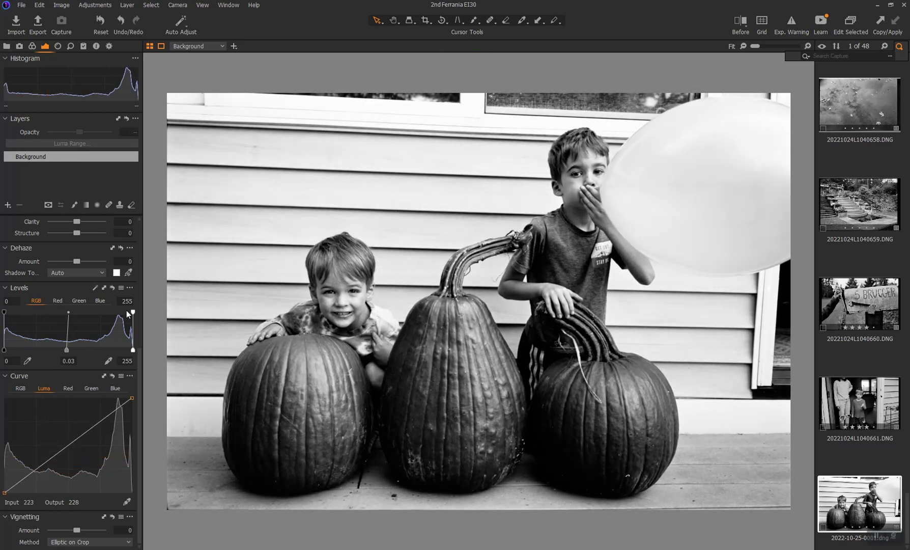
double_click(330, 276)
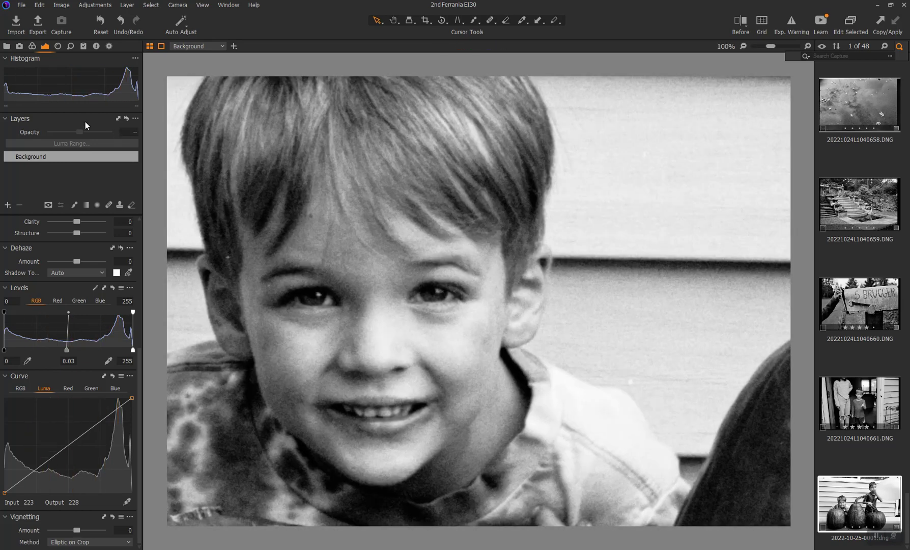
click(57, 46)
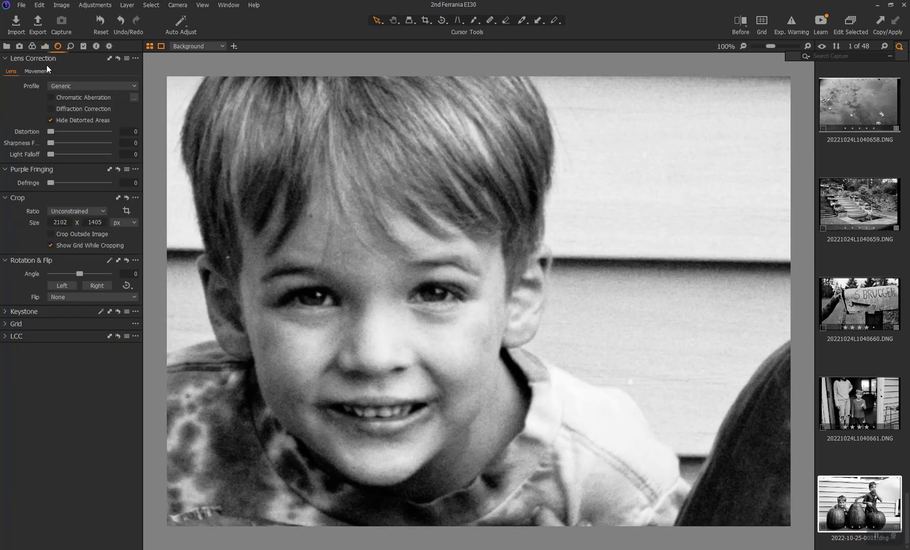
click(69, 45)
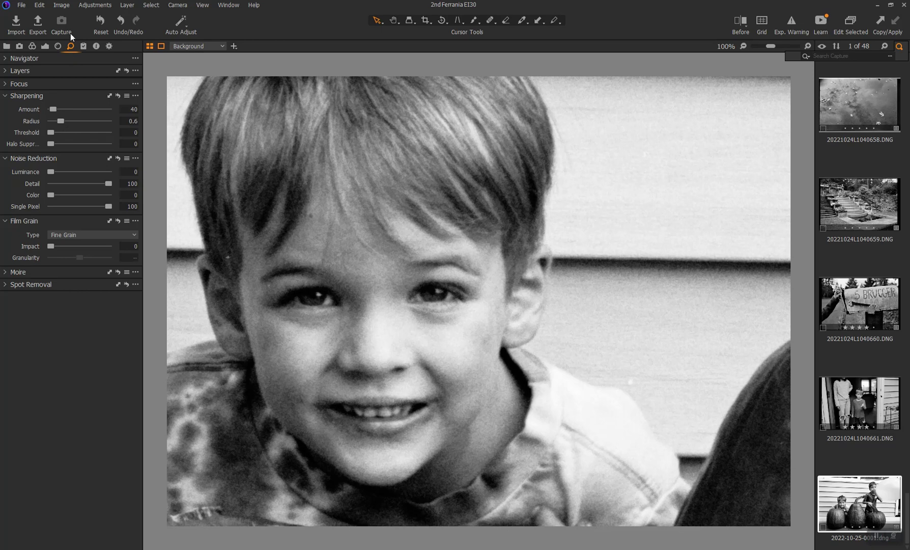
click(44, 47)
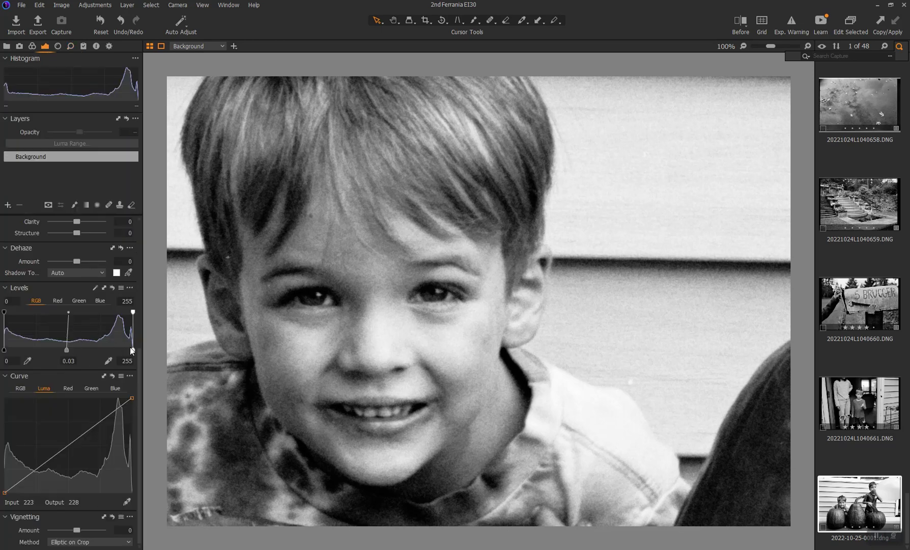
drag(140, 356, 141, 286)
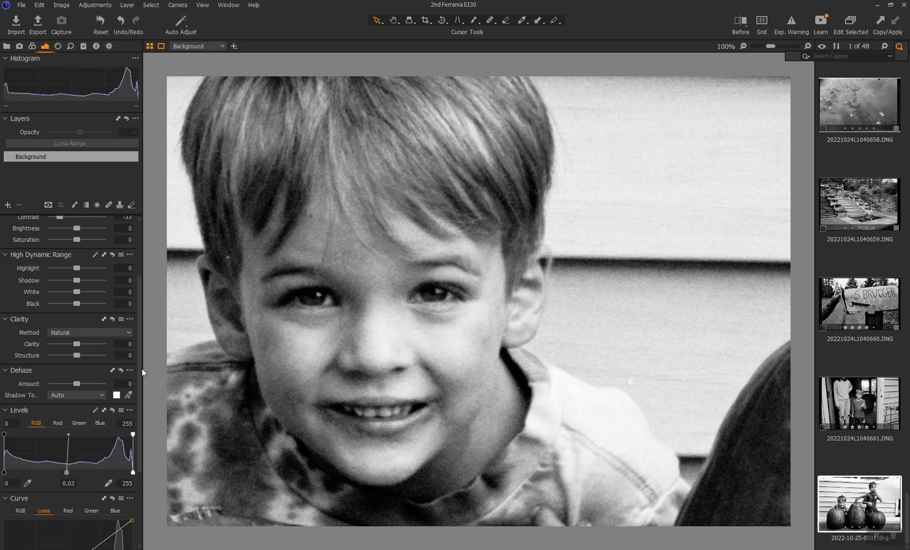
scroll(117, 336, up, 3)
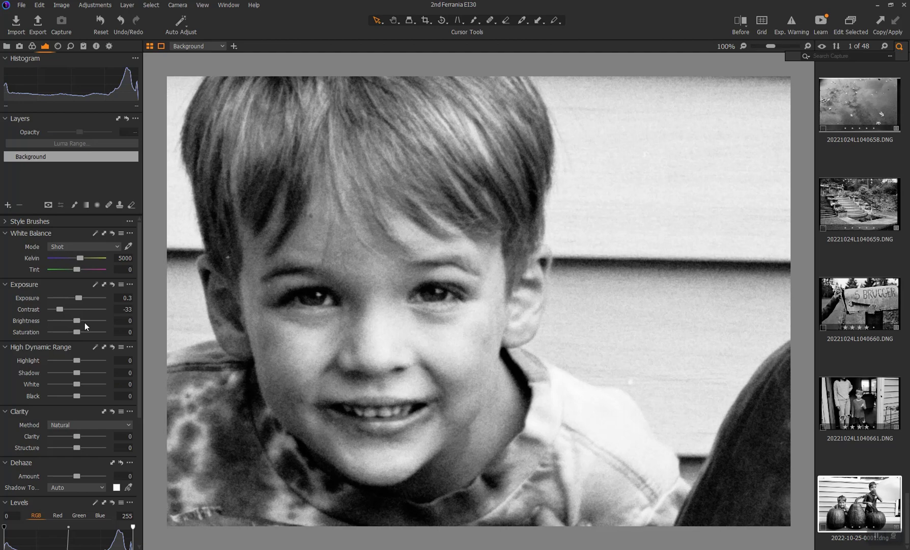
Step: Zoom in closely on the right pumpkin from the full-photo view
double_click(335, 311)
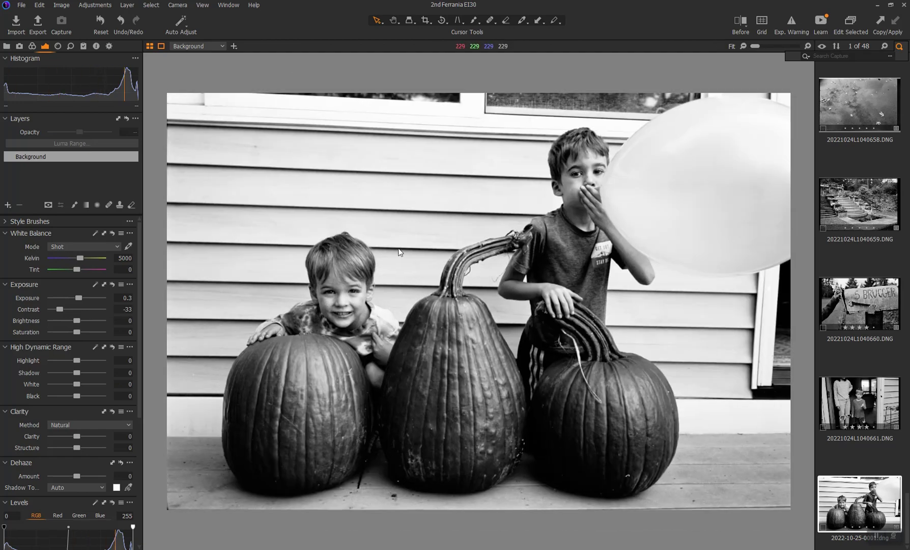
double_click(621, 452)
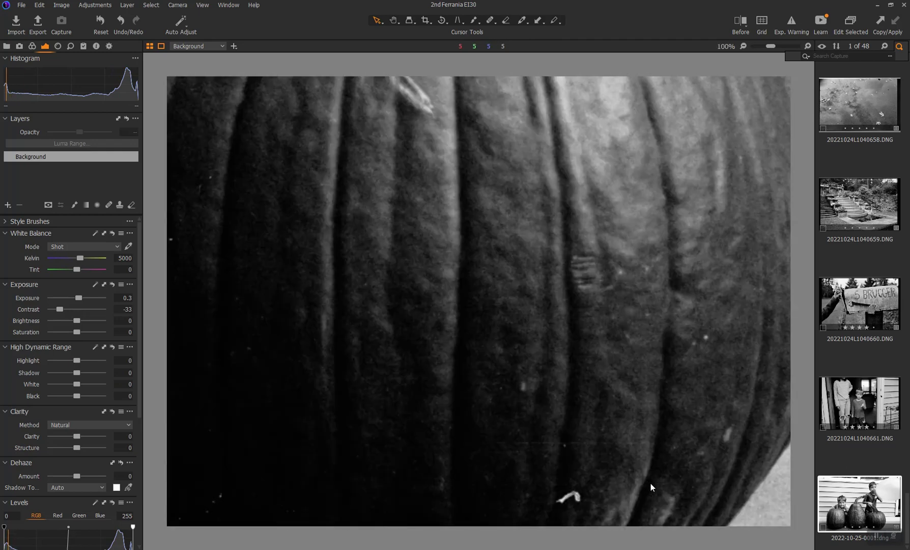
scroll(651, 483, up, 1)
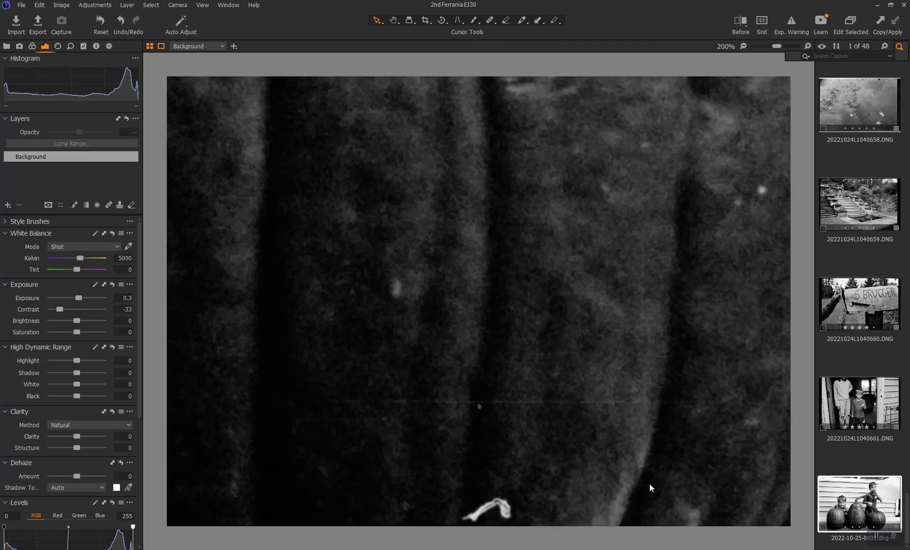
Step: Heal the white scratch and dust mark on the right pumpkin, adjusting brush size, then fit the photo
click(109, 205)
drag(495, 509, 506, 501)
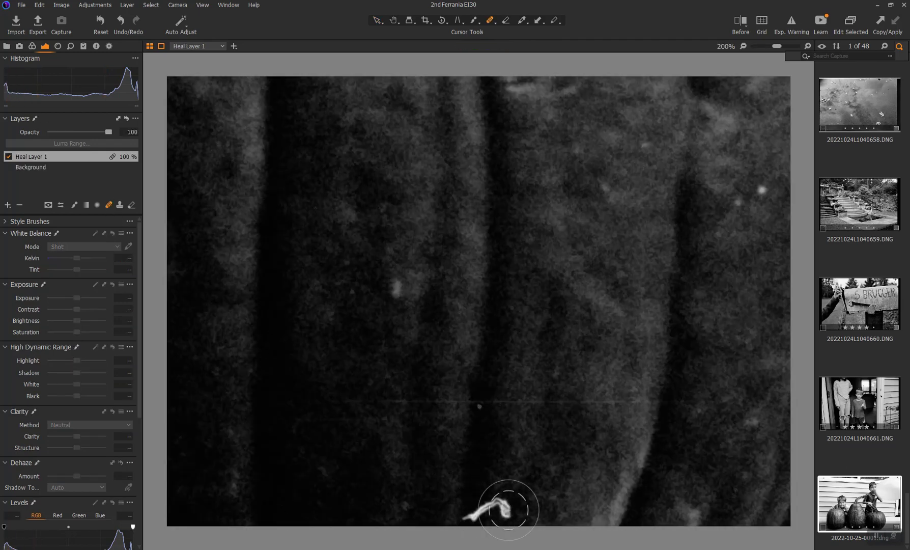
scroll(545, 350, down, 3)
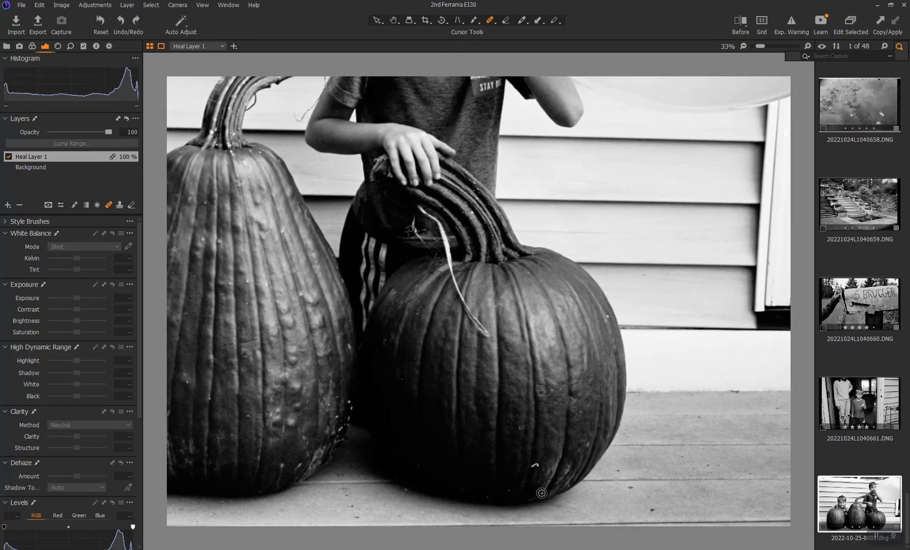
scroll(541, 488, up, 3)
scroll(528, 395, up, 2)
right_click(528, 396)
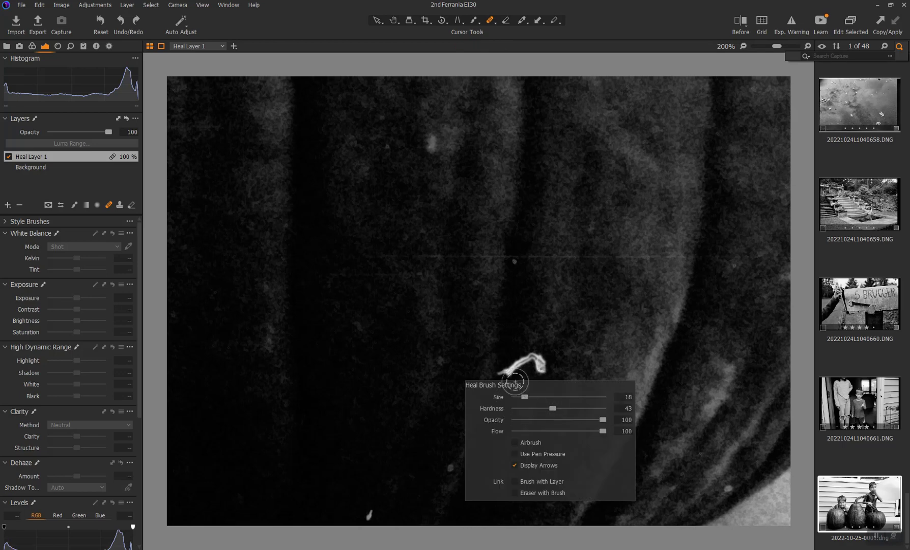
drag(503, 375, 543, 367)
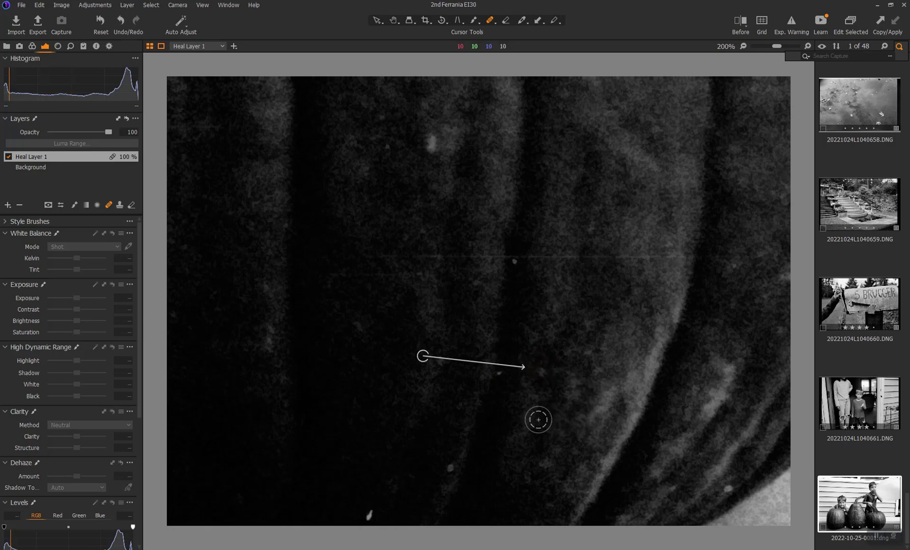
key(ctrl+0)
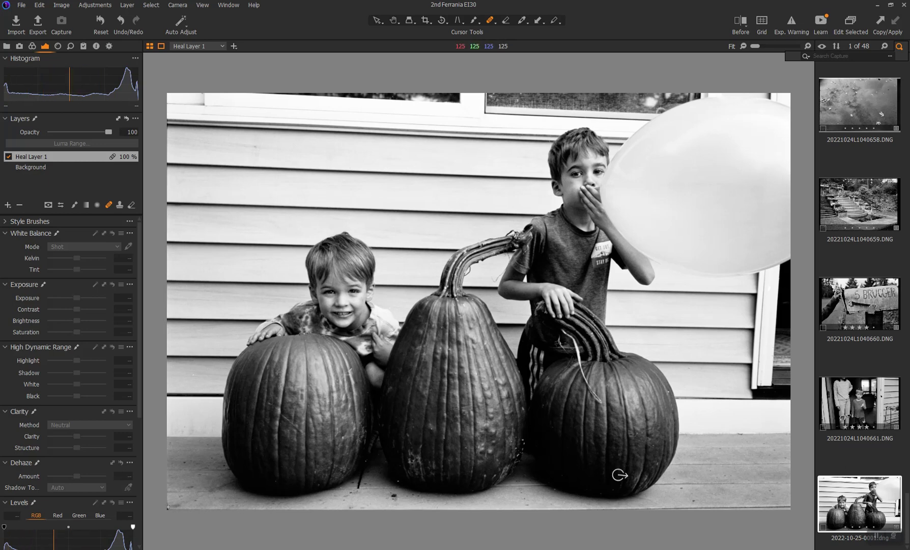
Step: Crop a thin sliver off the photo's left edge, to 2093 px
key(c)
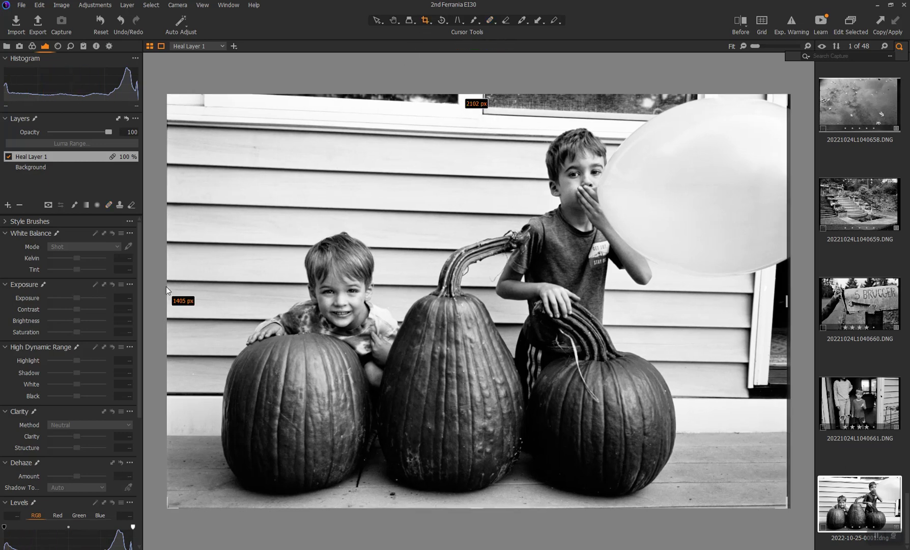
drag(166, 287, 169, 286)
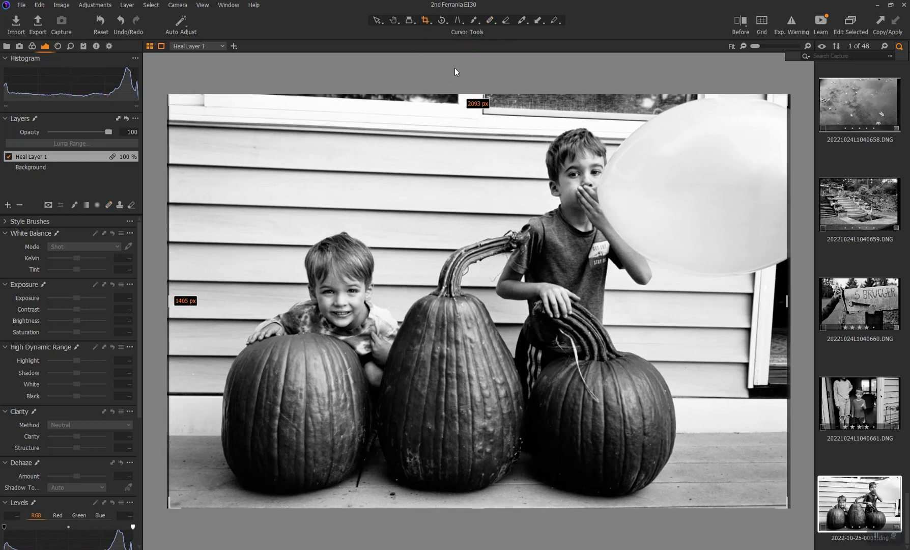
click(376, 22)
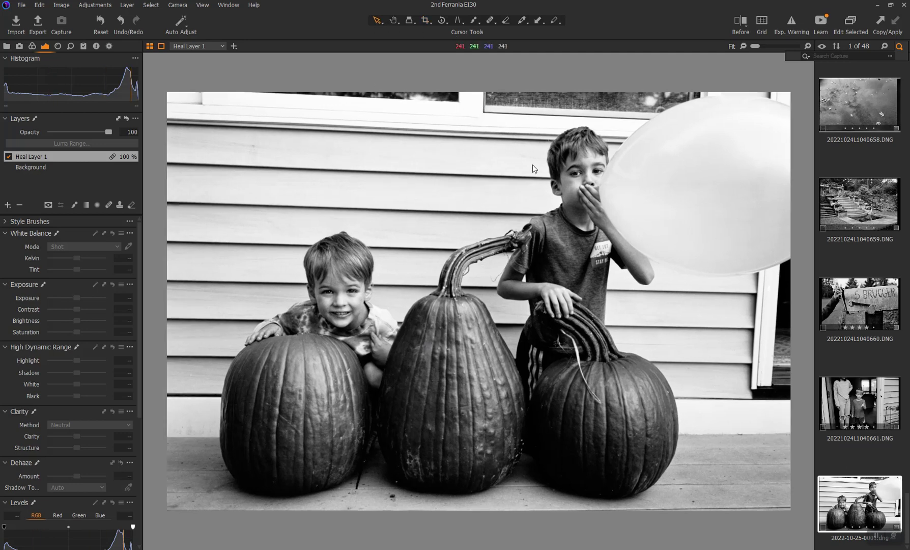
Step: Set the Background layer's Highlight to -18, then check both boys up close
click(31, 167)
click(66, 361)
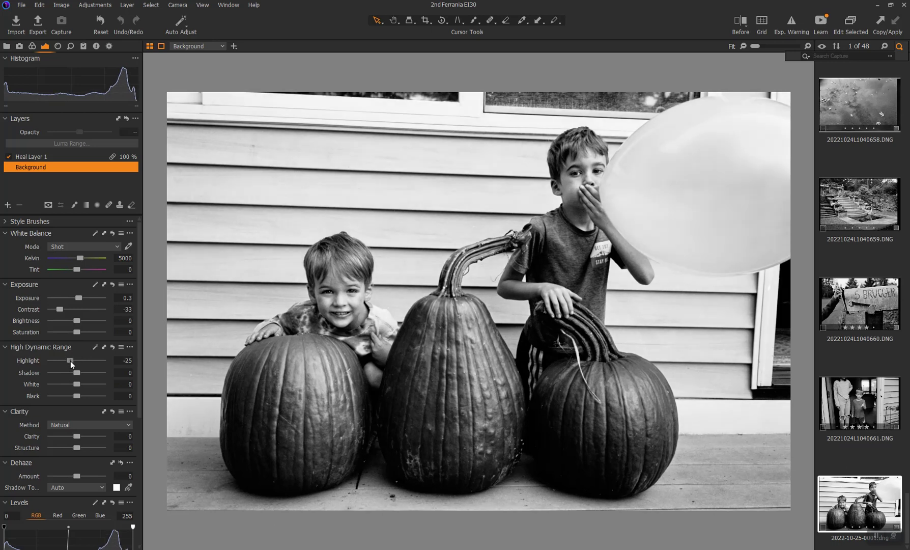
drag(71, 360, 72, 362)
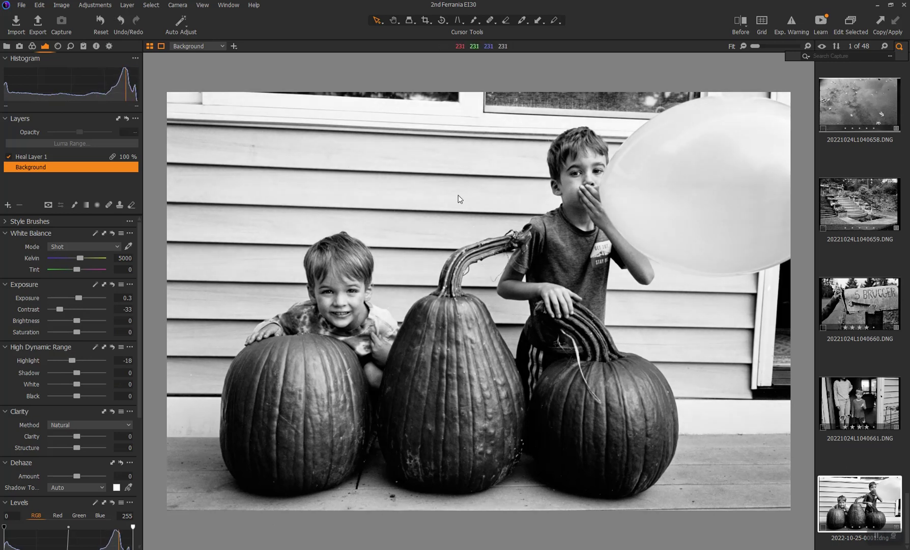
click(298, 298)
click(359, 276)
click(676, 189)
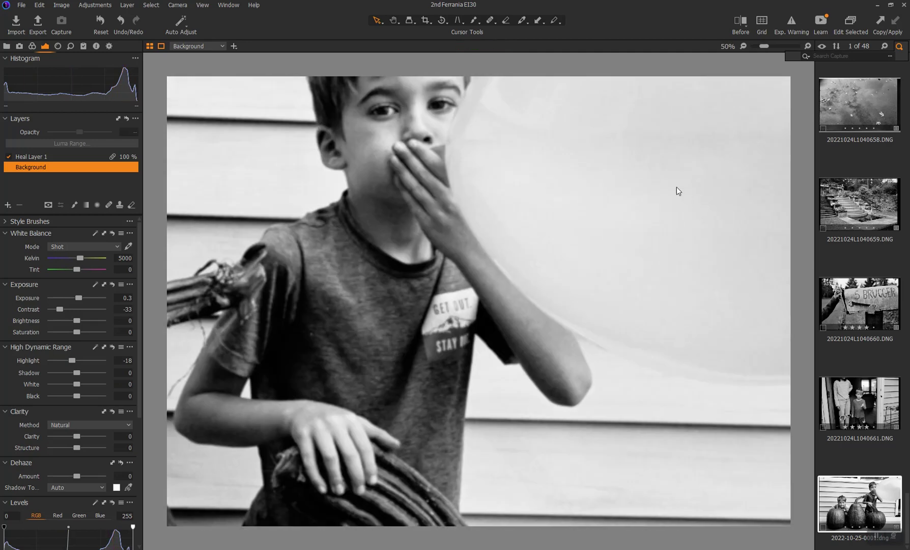
click(678, 192)
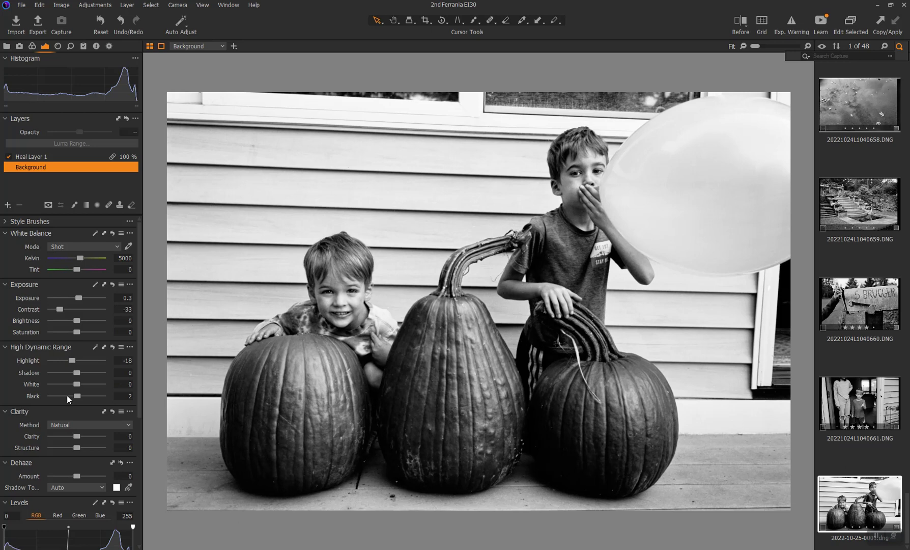
Step: Add an adjustment layer with a mask painted over the pumpkins at exposure 1.89, then show the Output recipe
click(8, 205)
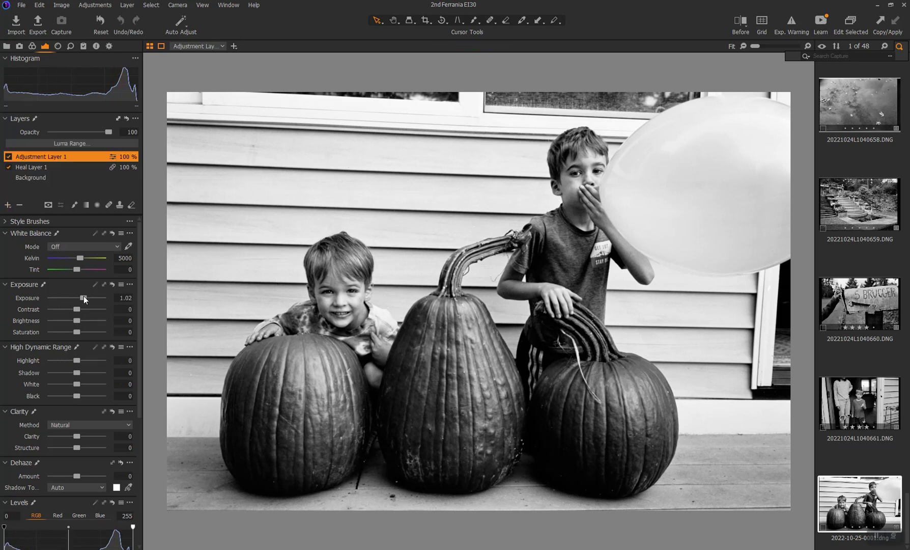
click(74, 206)
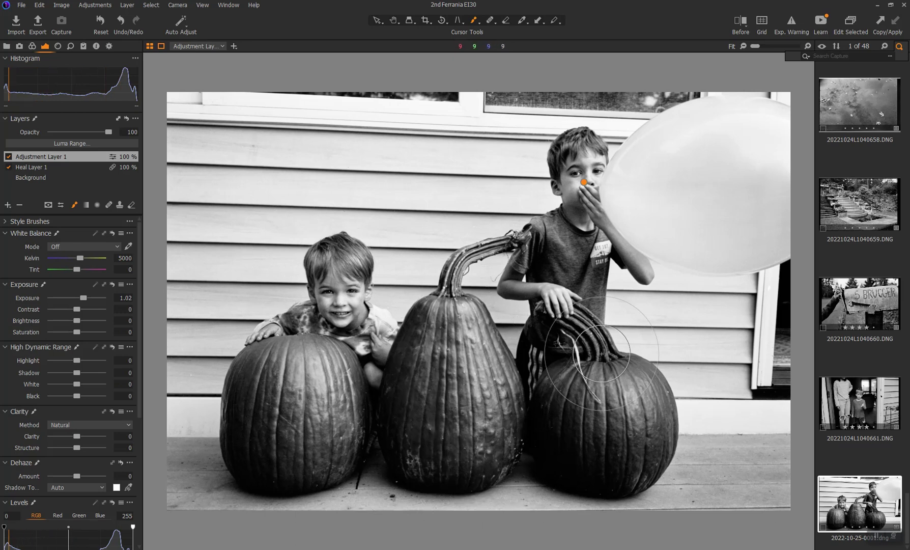
scroll(601, 370, up, 1)
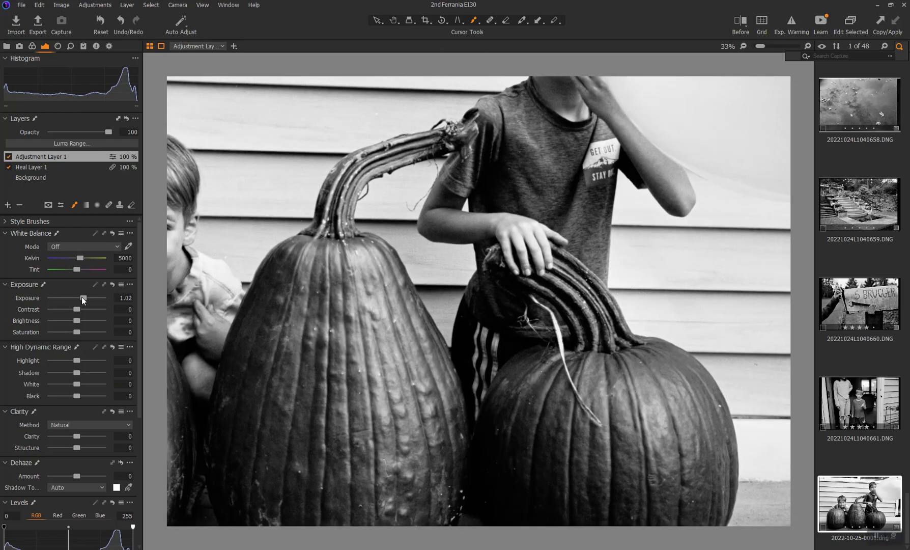
mouse_move(83, 296)
mouse_down()
mouse_move(73, 295)
mouse_move(86, 294)
mouse_up()
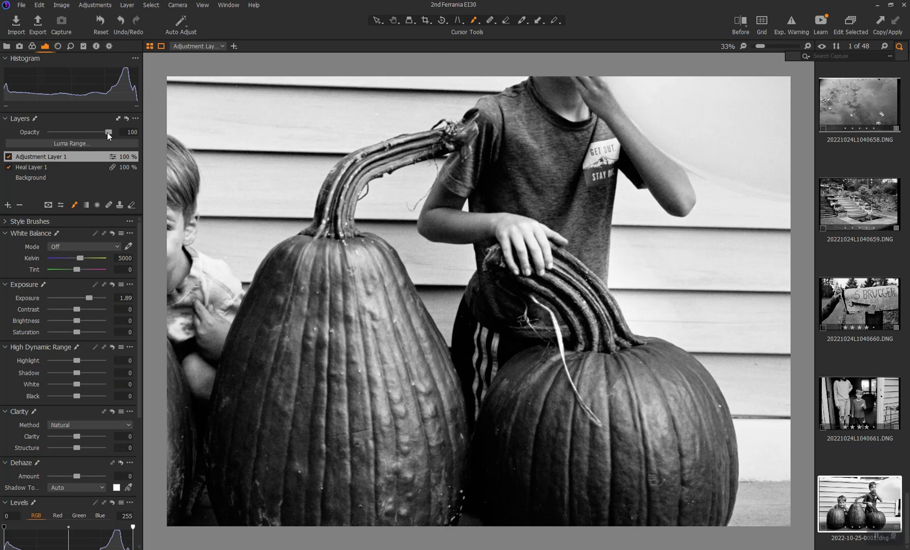
key(ctrl+0)
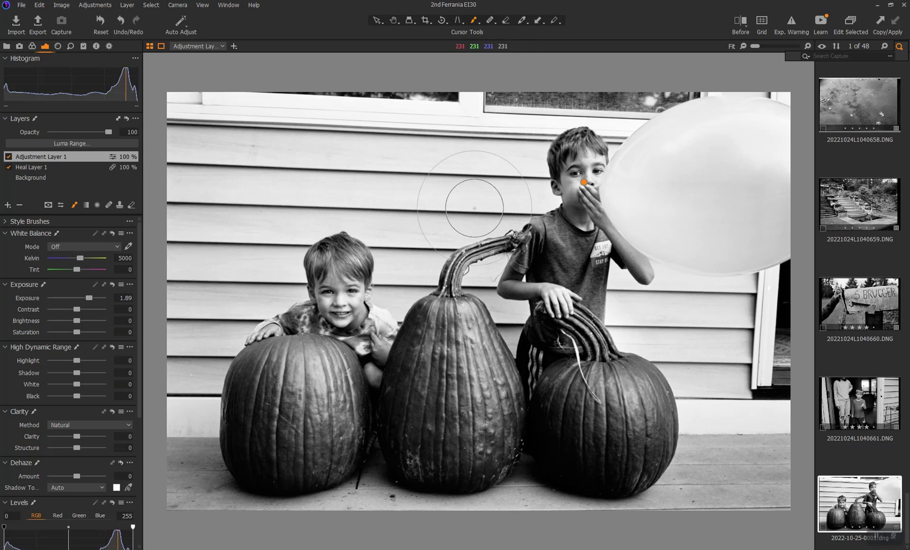
click(111, 47)
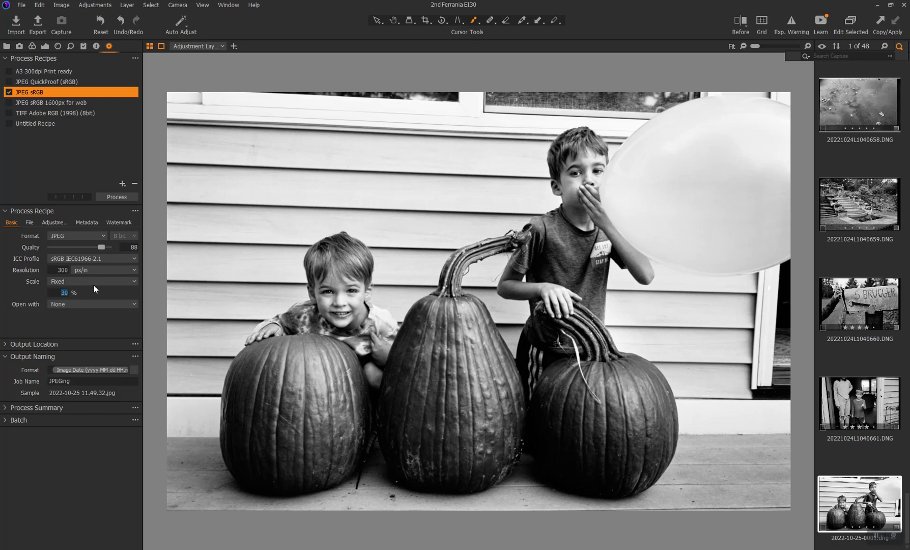
Step: Set the JPEG recipe's root folder to Backup Images (F:)\2nd Ferrania EI30\Output and process the photo
click(31, 222)
click(96, 236)
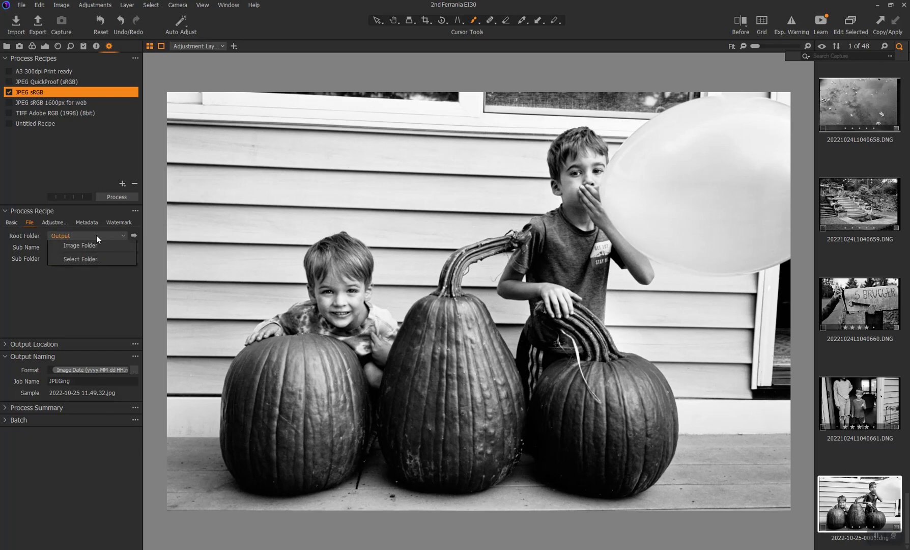
click(345, 314)
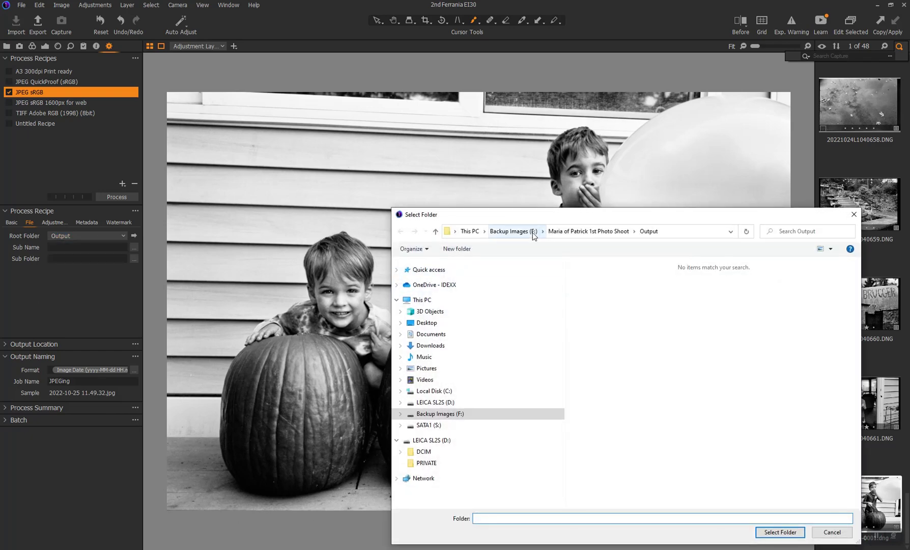
click(518, 232)
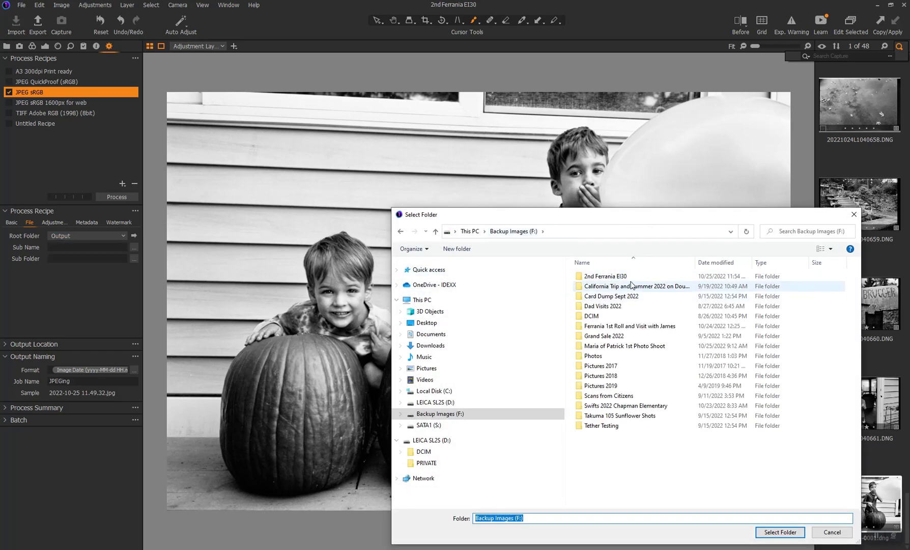
click(596, 277)
double_click(597, 277)
click(597, 288)
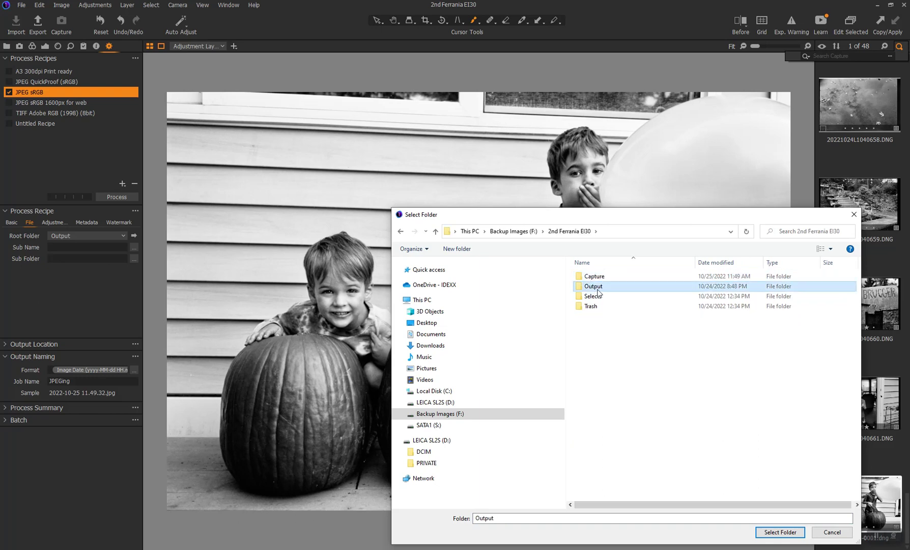
click(780, 532)
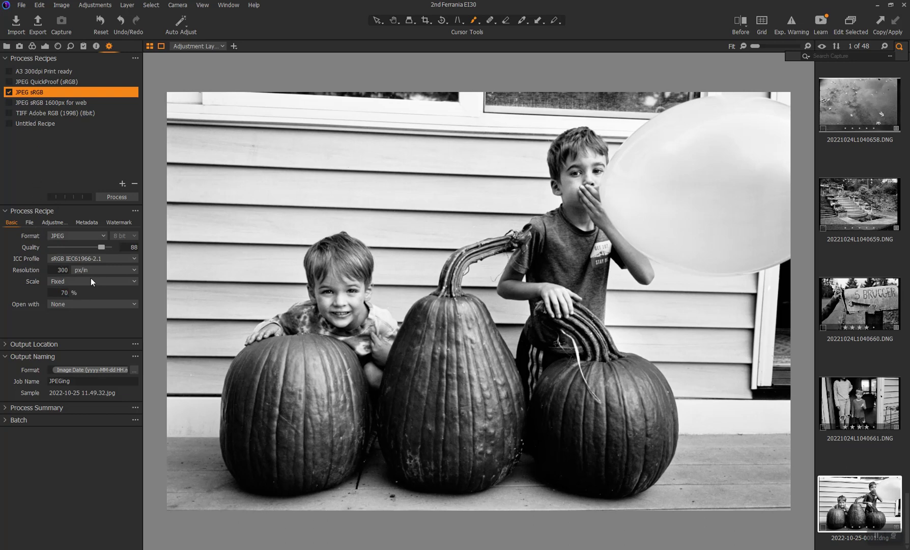
click(125, 198)
Step: Switch to Discord in the browser, scroll through the gallery thread, and open the film-darkroom channel
key(alt+Tab)
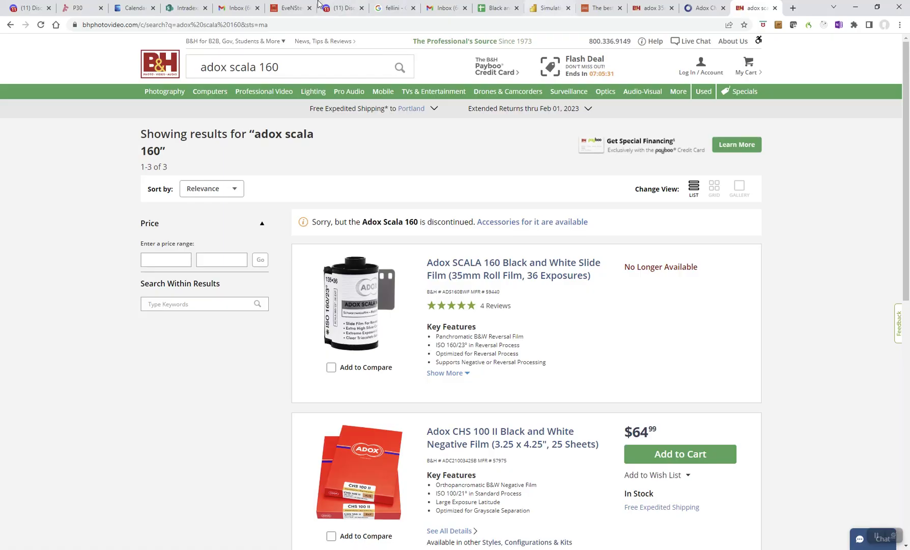
click(342, 8)
scroll(271, 373, down, 15)
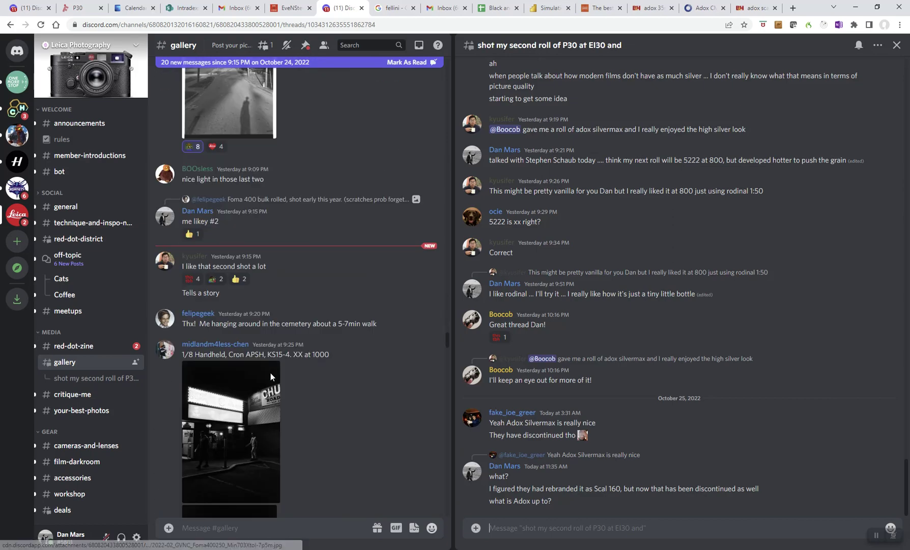
scroll(253, 397, down, 10)
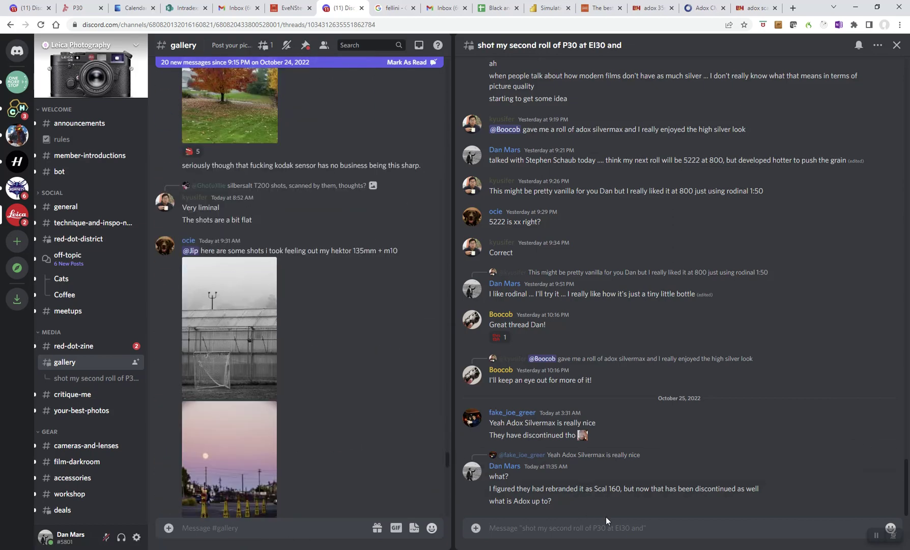
scroll(510, 233, up, 3)
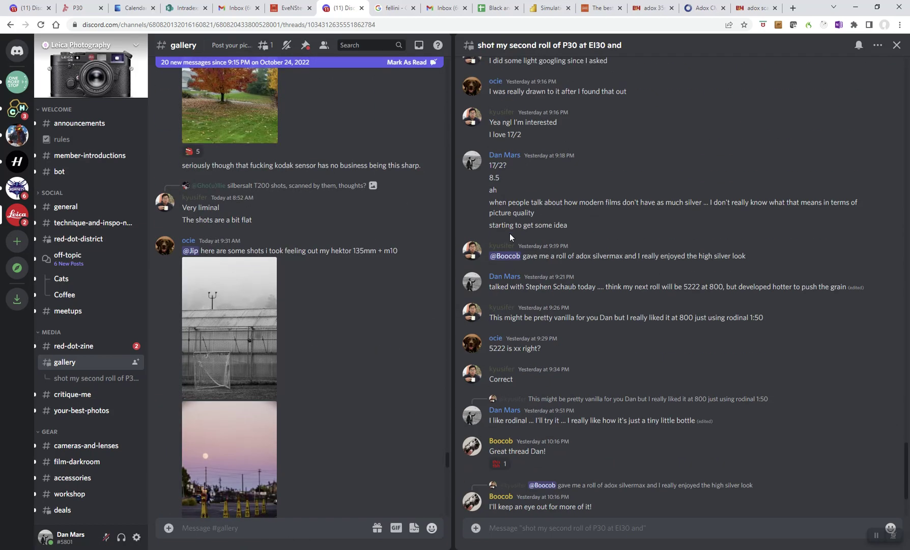
scroll(527, 234, down, 3)
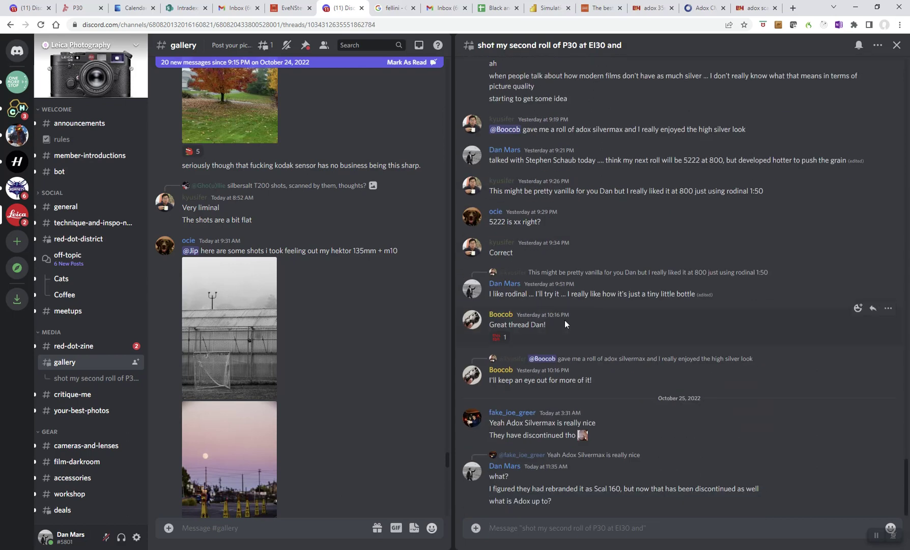
scroll(615, 374, up, 5)
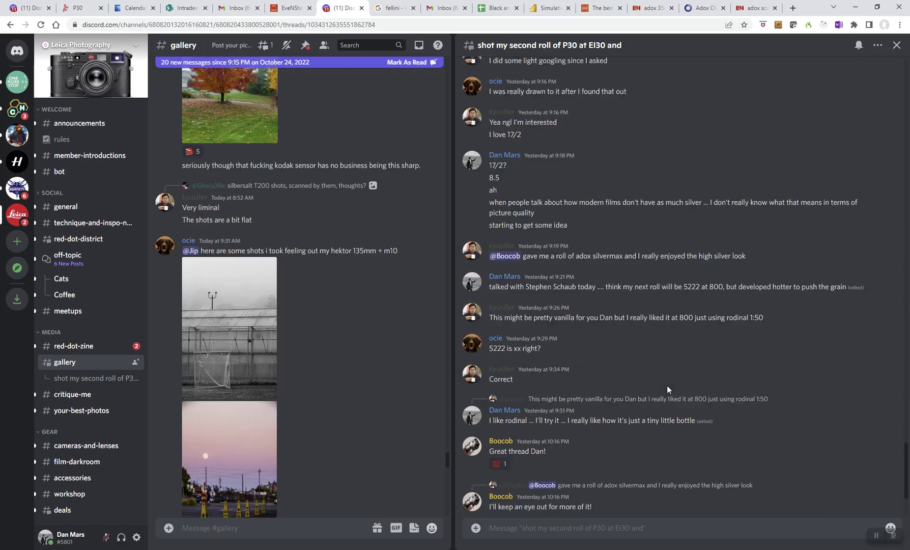
scroll(668, 389, up, 1)
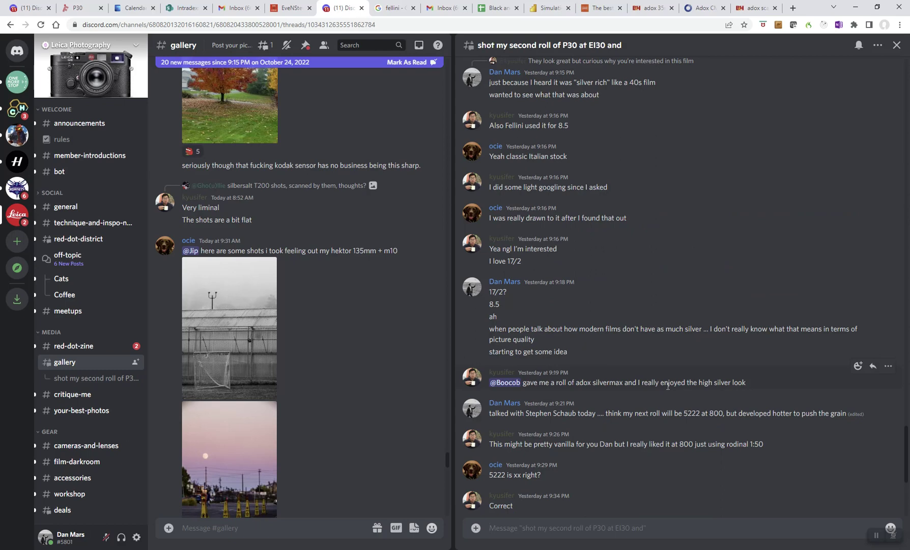
scroll(668, 387, down, 5)
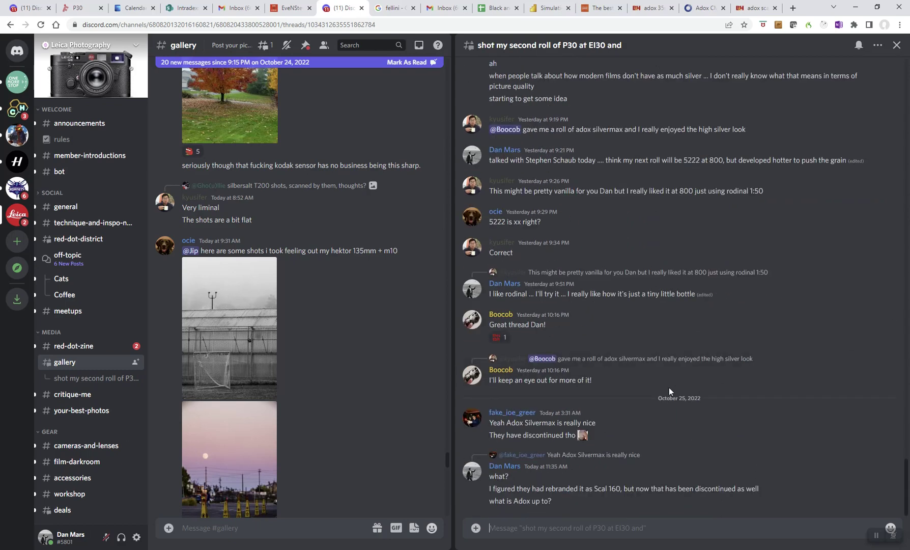
scroll(669, 387, up, 5)
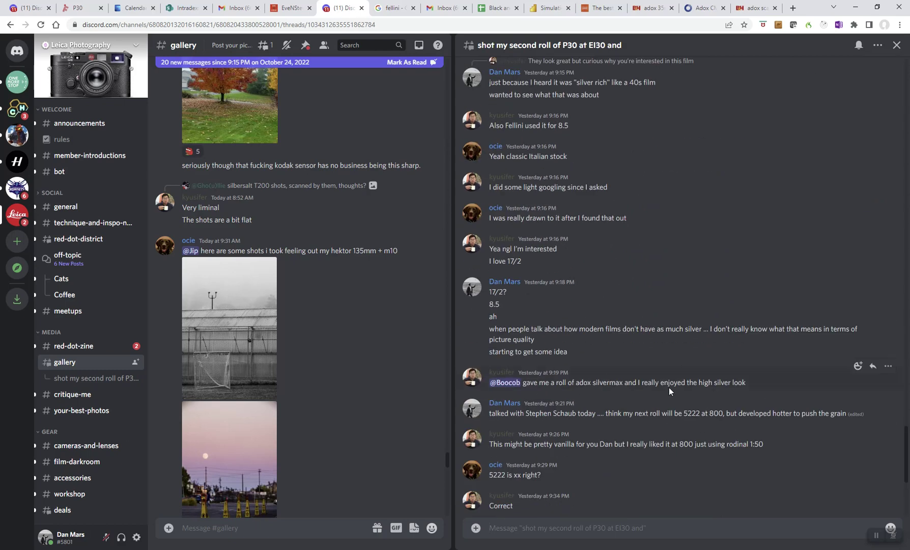
click(79, 462)
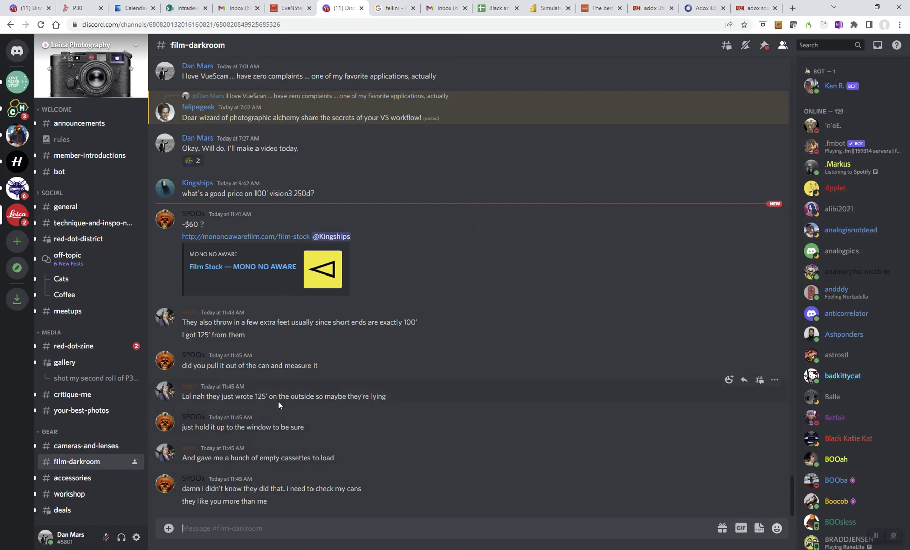
Step: Open a File Explorer window over the film-darkroom channel with Win+E
scroll(279, 401, up, 3)
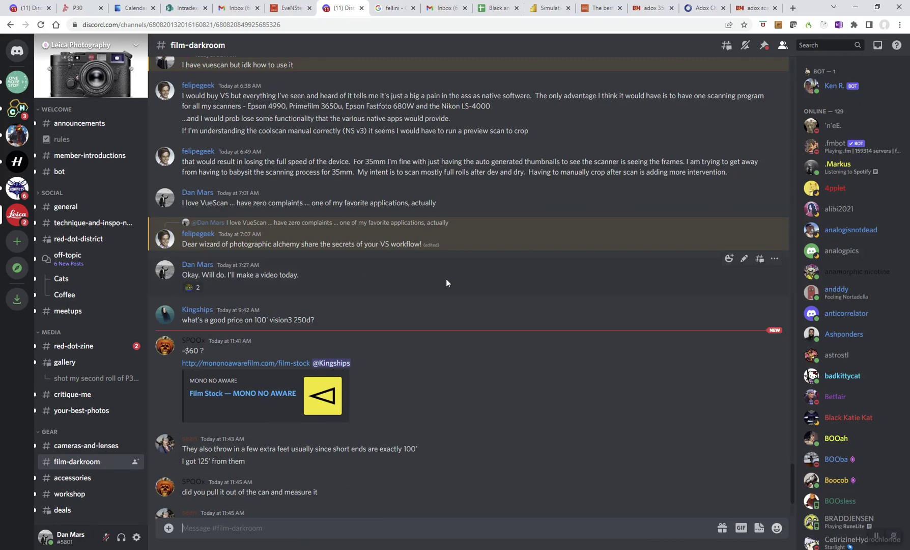
scroll(363, 265, down, 3)
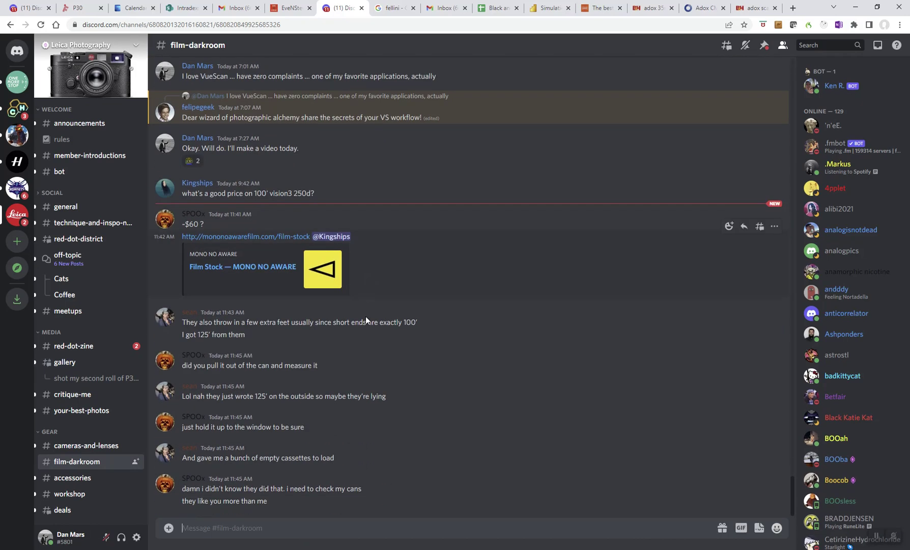
key(super+e)
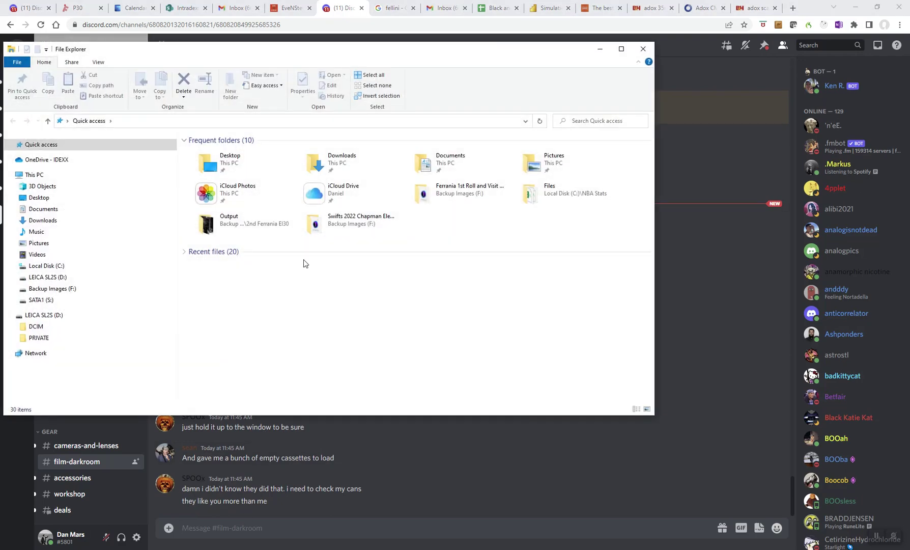
Step: Browse to the Backup Images (F:)\2nd Ferrania EI30\Output folder in File Explorer
click(51, 266)
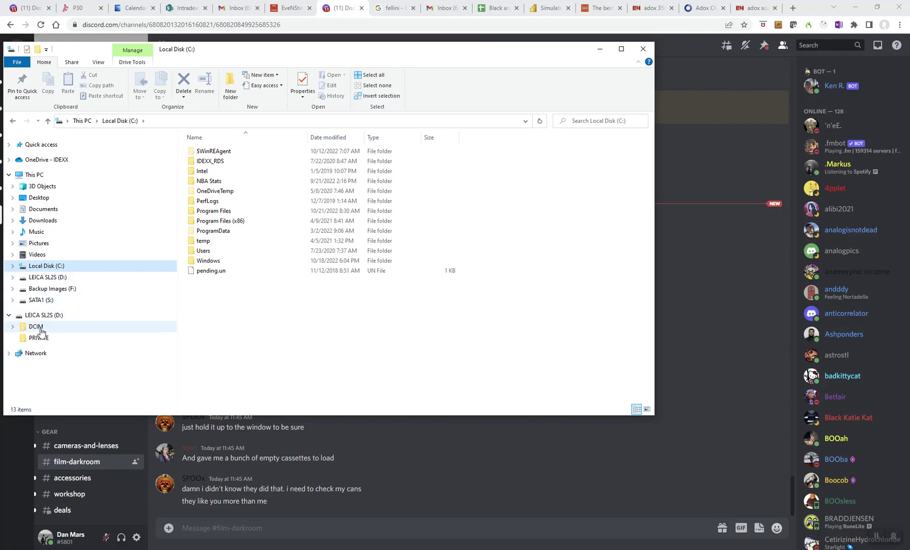
click(43, 289)
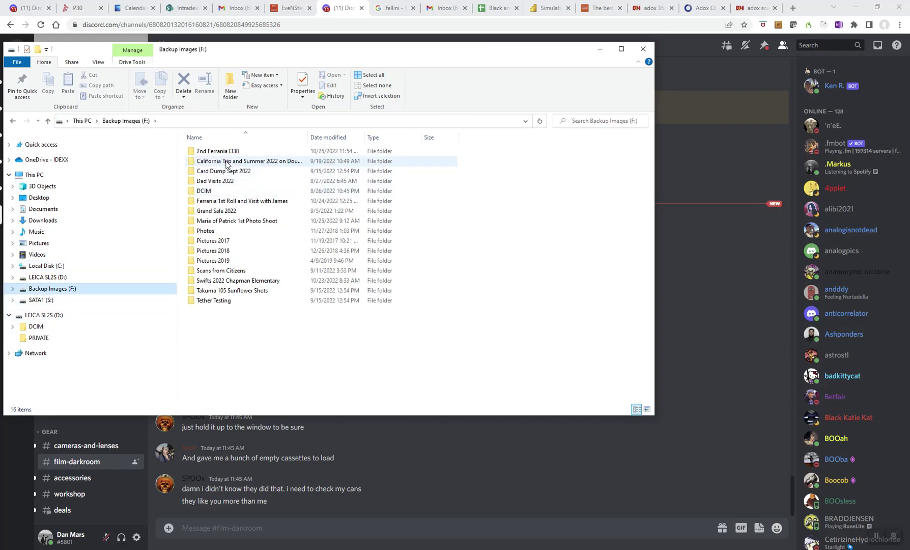
double_click(214, 151)
double_click(206, 161)
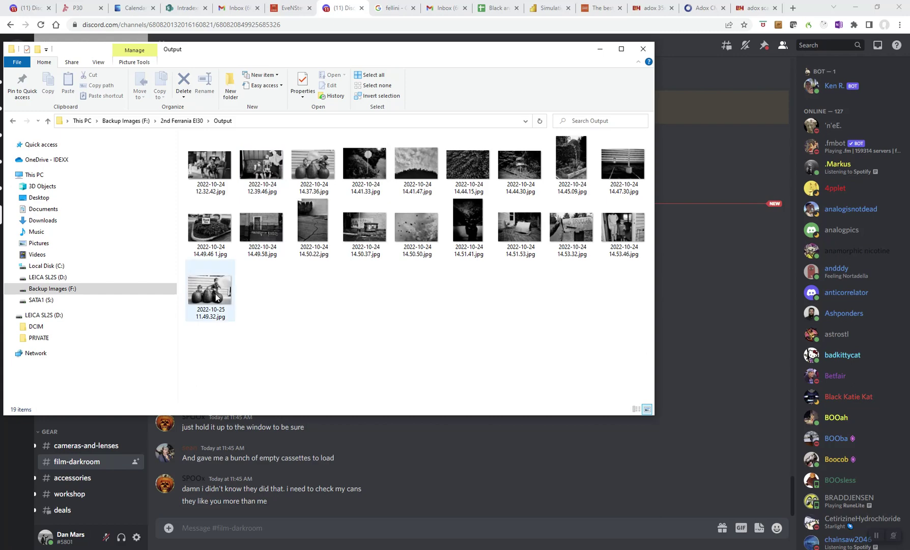
Step: Send 2022-10-25 11.49.32.jpg to film-darkroom with the message 'end of my video', then return to VueScan
drag(212, 291, 340, 520)
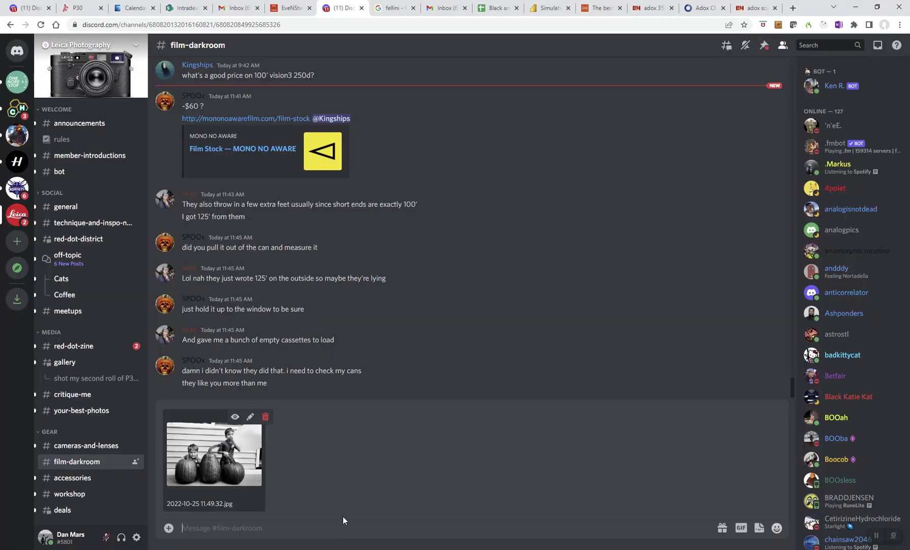
text(end of my video)
key(Return)
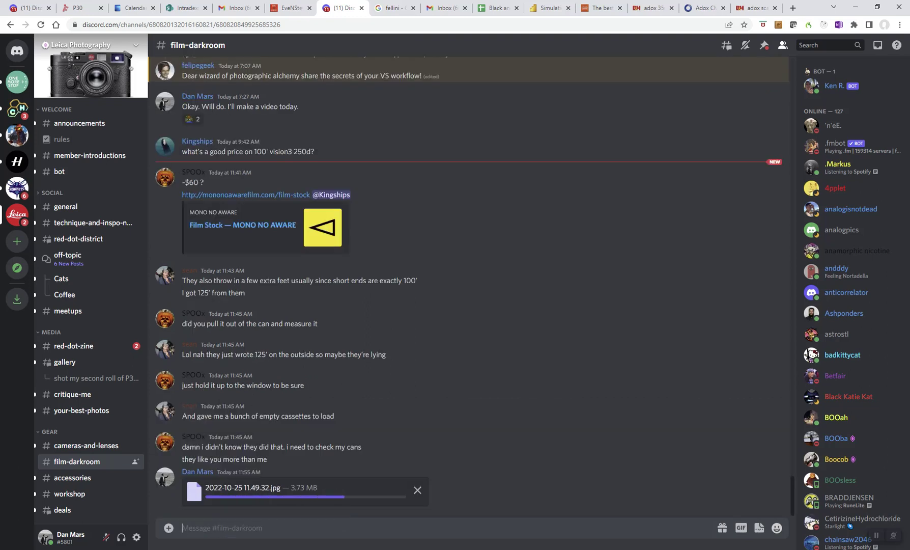
key(alt+Tab)
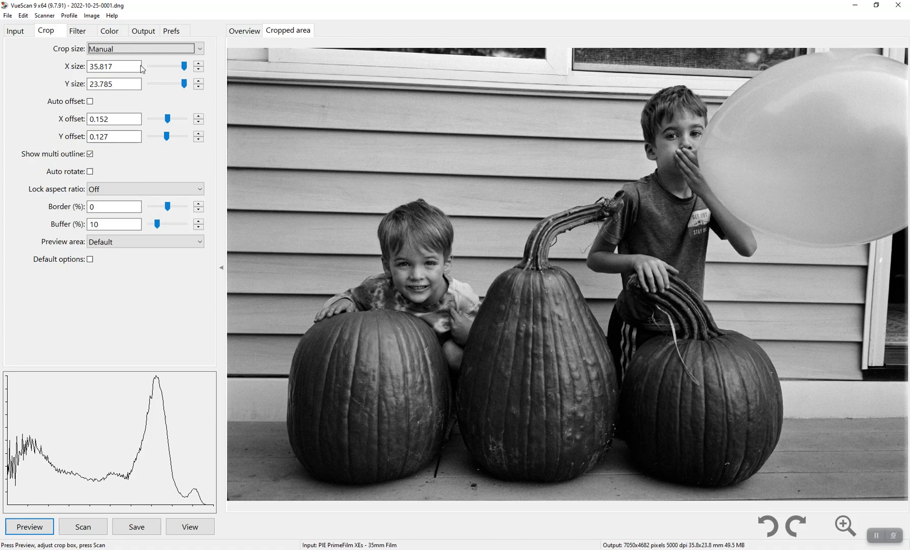
Step: Show VueScan's Input settings: PrimeFilm XEs, 35mm B/W negative, 16 bit Gray, 5000 dpi
click(177, 28)
click(18, 33)
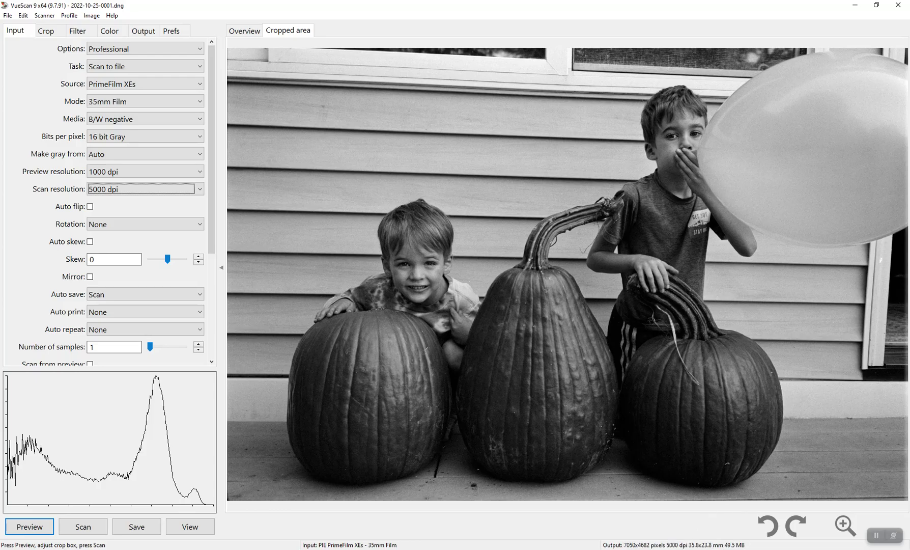
mouse_move(662, 549)
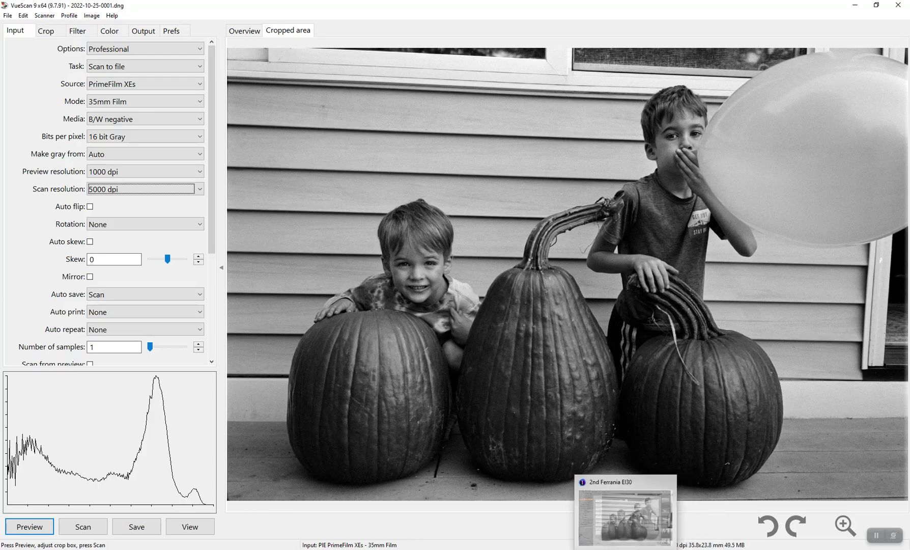